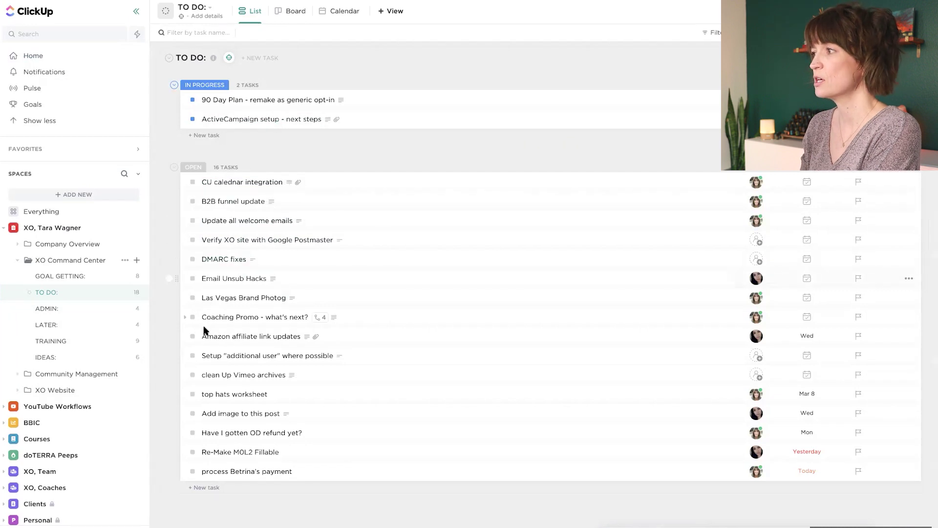
# Start a new Space named TEST, taking a look at the available Space templates before continuing without one.
pyautogui.click(71, 194)
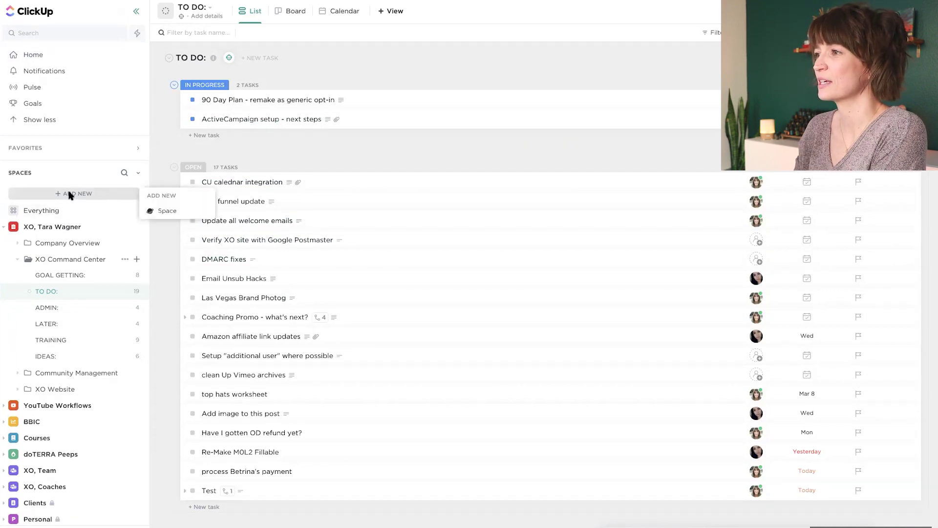
pyautogui.click(166, 211)
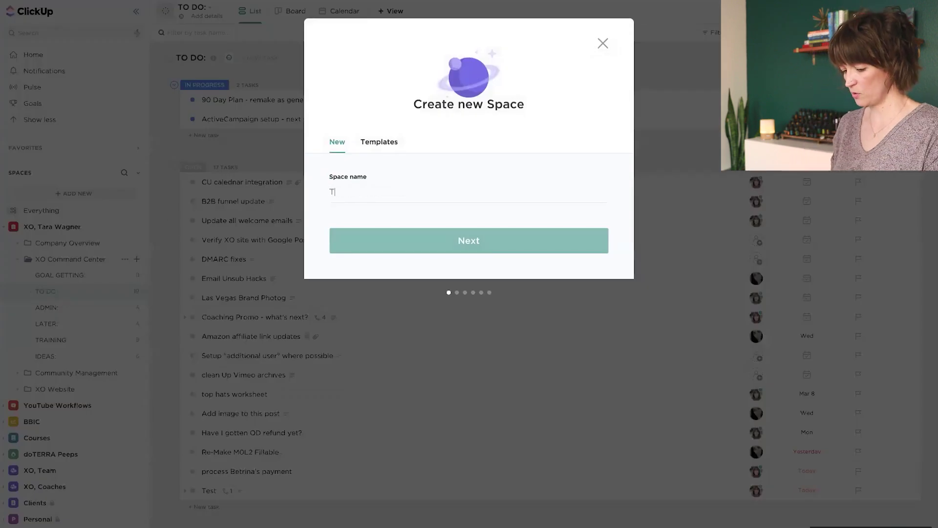
pyautogui.write('TEST')
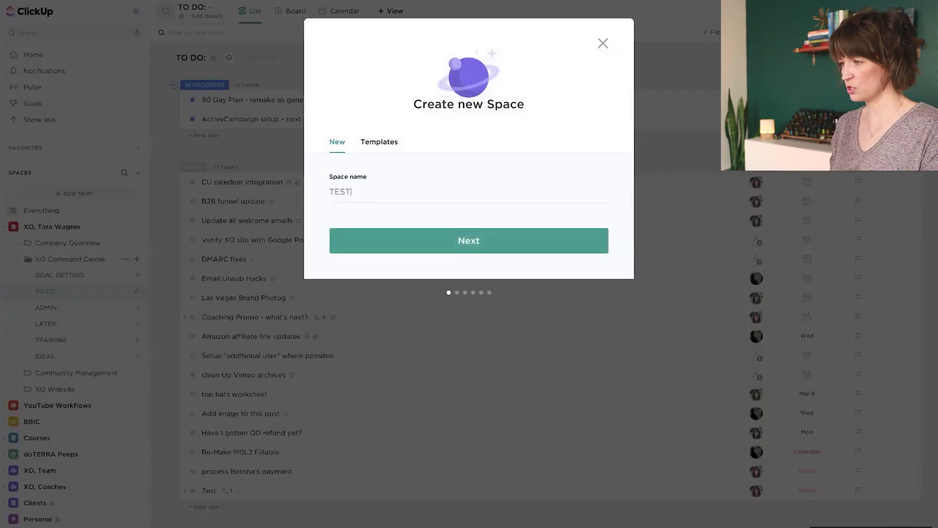
pyautogui.click(377, 142)
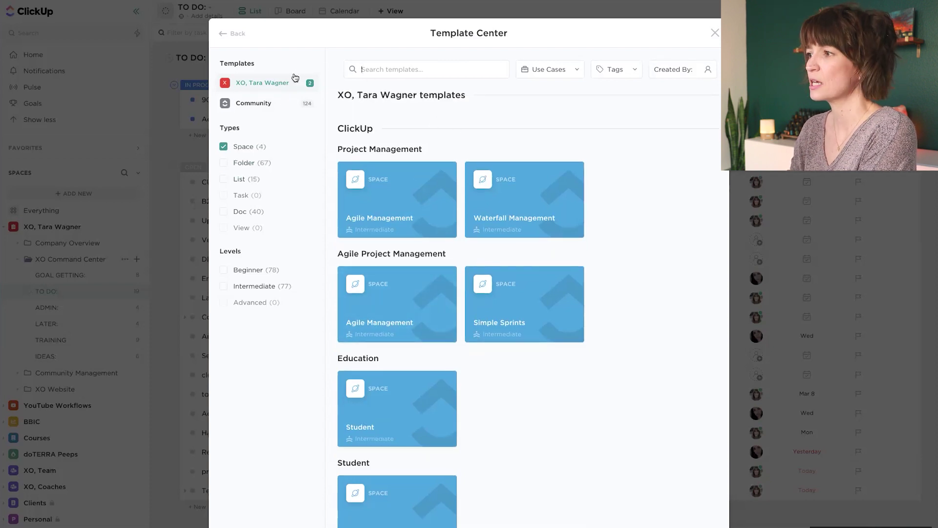
pyautogui.click(235, 33)
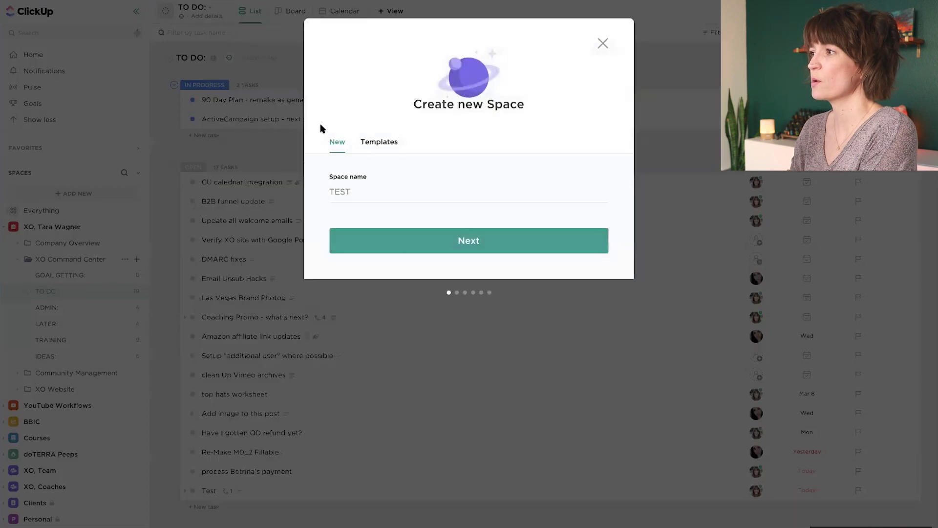
pyautogui.click(470, 241)
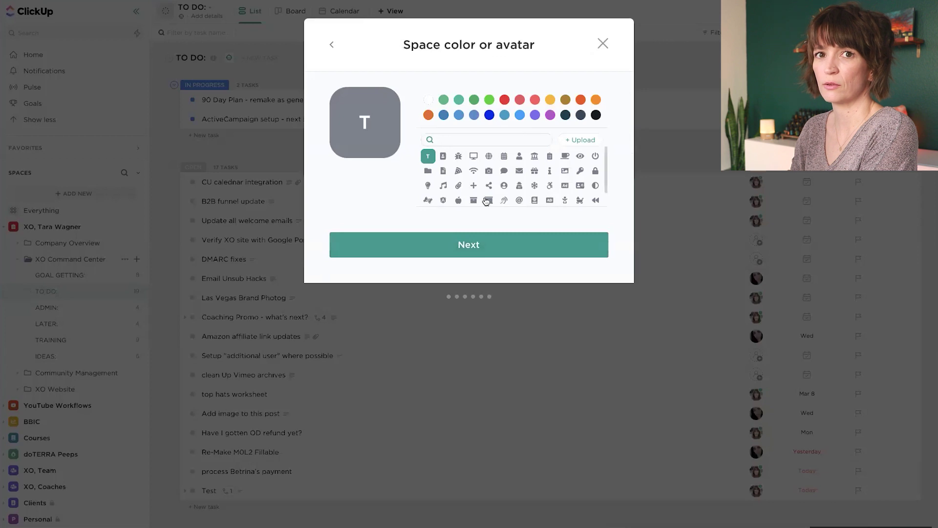
# Give the Space a red color and the pizza slice icon as its avatar.
pyautogui.click(505, 100)
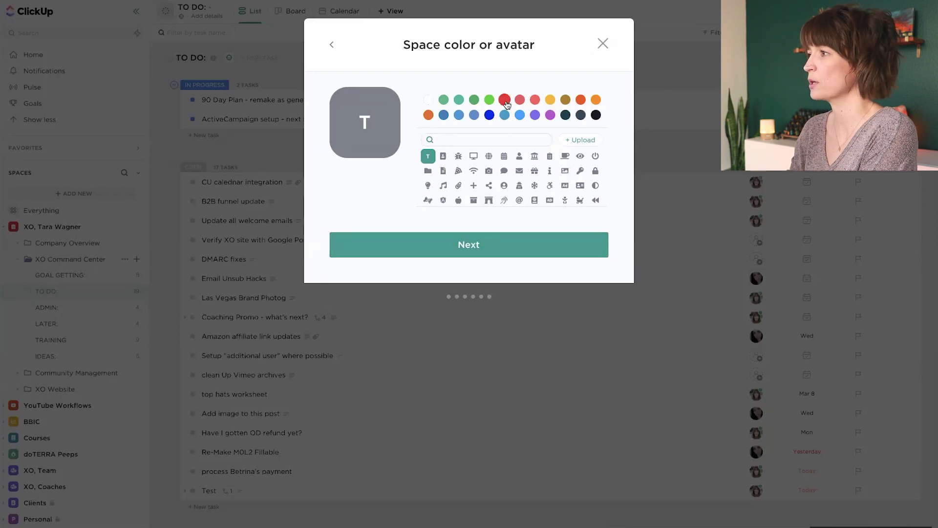
pyautogui.click(460, 171)
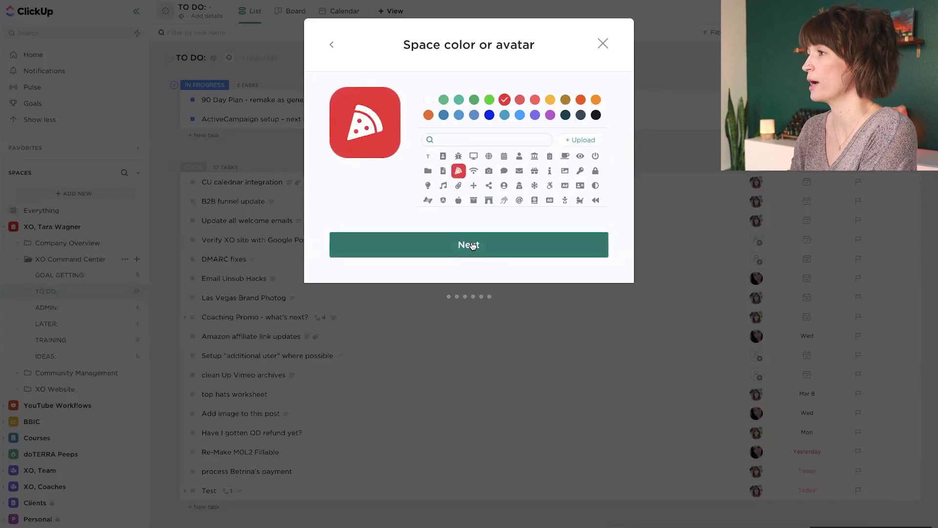
pyautogui.click(472, 245)
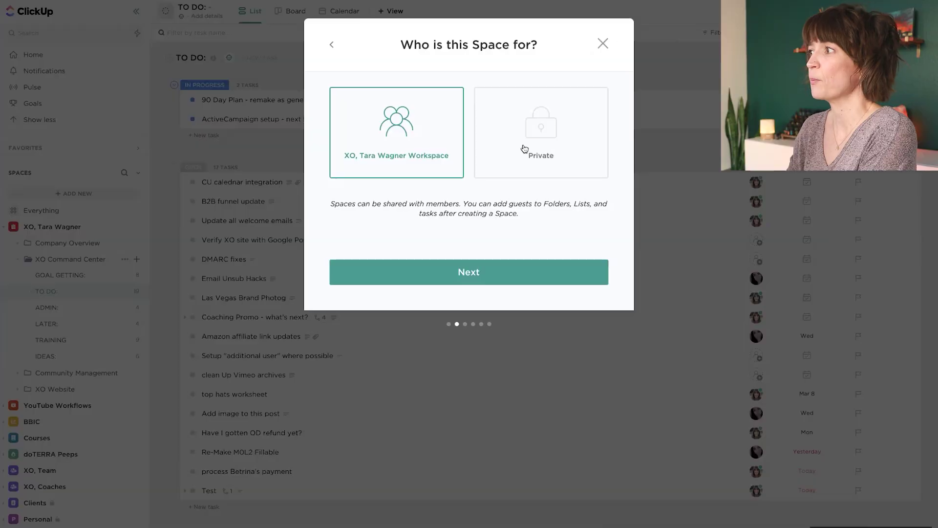
# Make the Space private and share it with the first team member listed below Me.
pyautogui.click(542, 138)
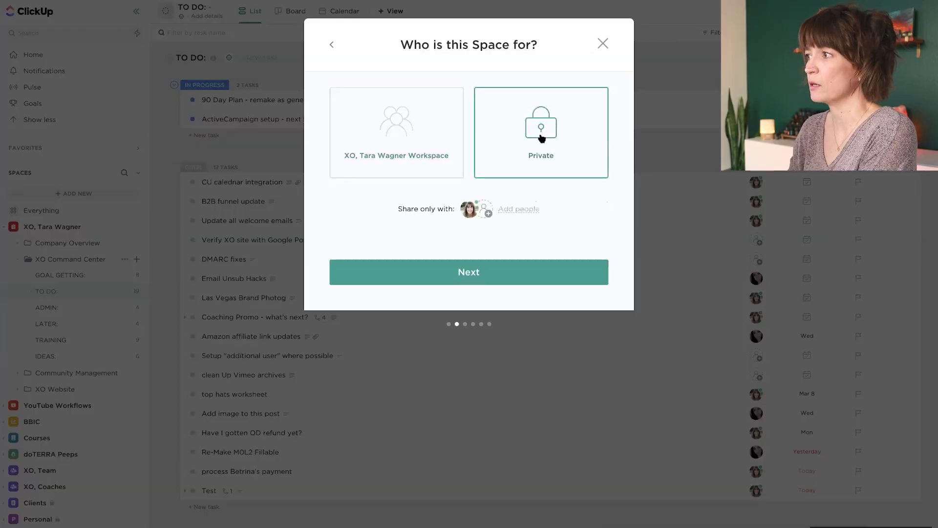
pyautogui.click(487, 210)
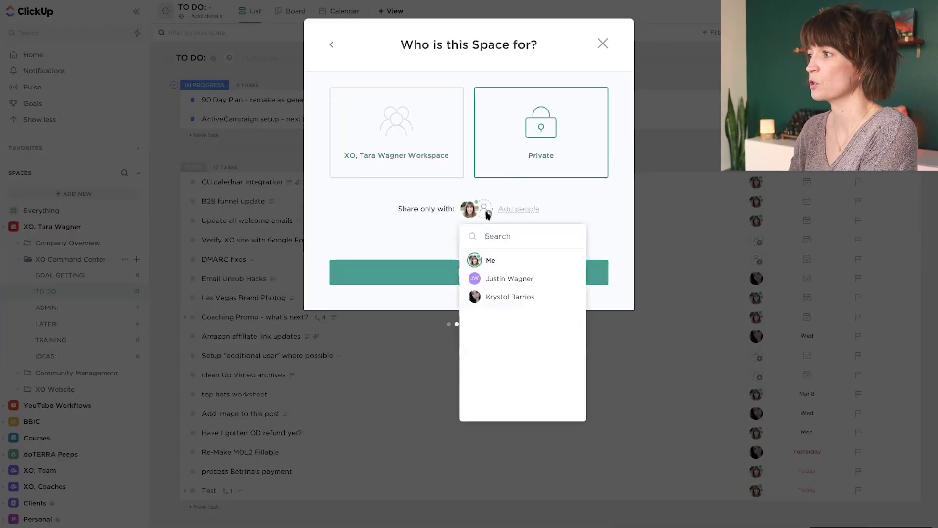
pyautogui.click(465, 279)
pyautogui.click(447, 270)
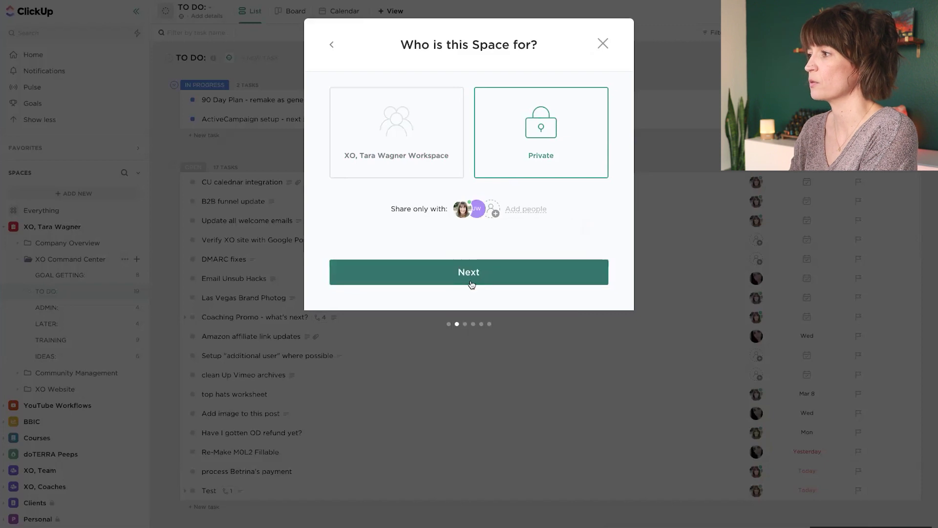
pyautogui.click(469, 275)
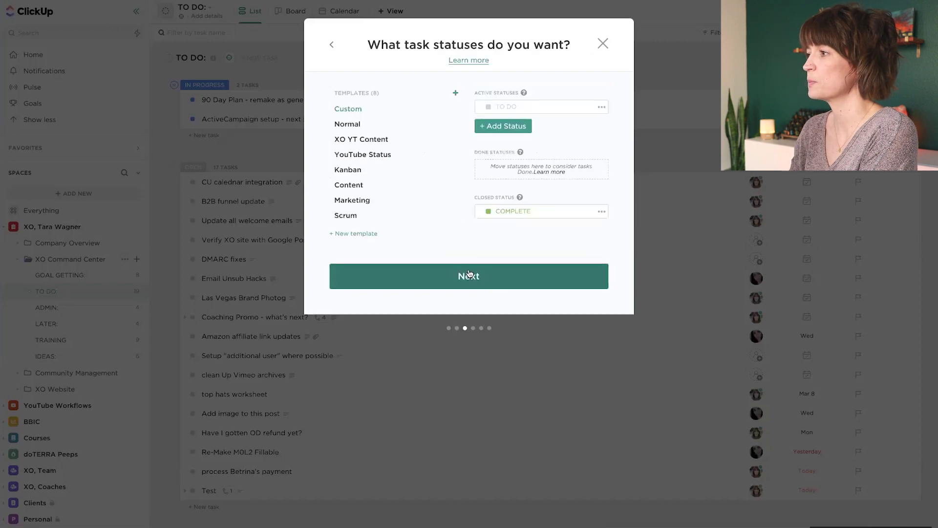
# Preview the task status templates, including Kanban, Content, Marketing and XO YT Content, and choose Normal for the Space.
pyautogui.click(356, 128)
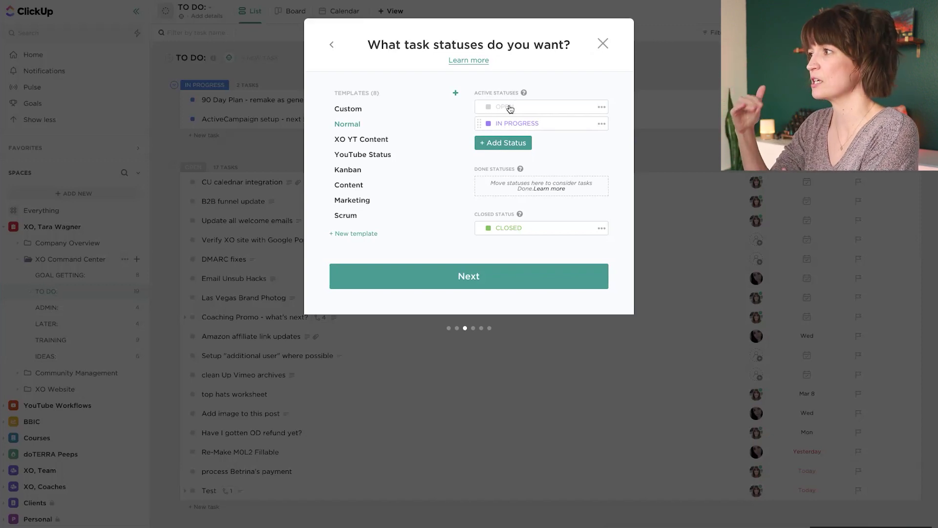
pyautogui.click(360, 155)
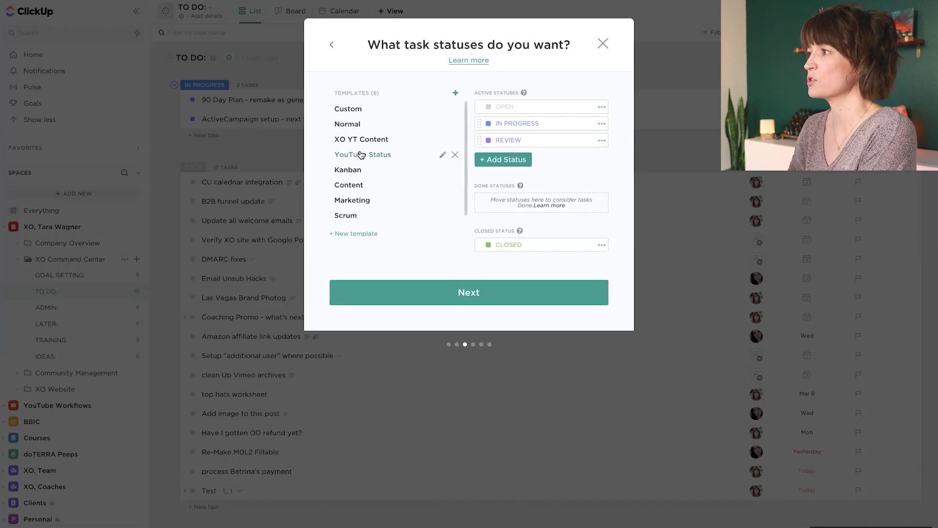
pyautogui.click(347, 172)
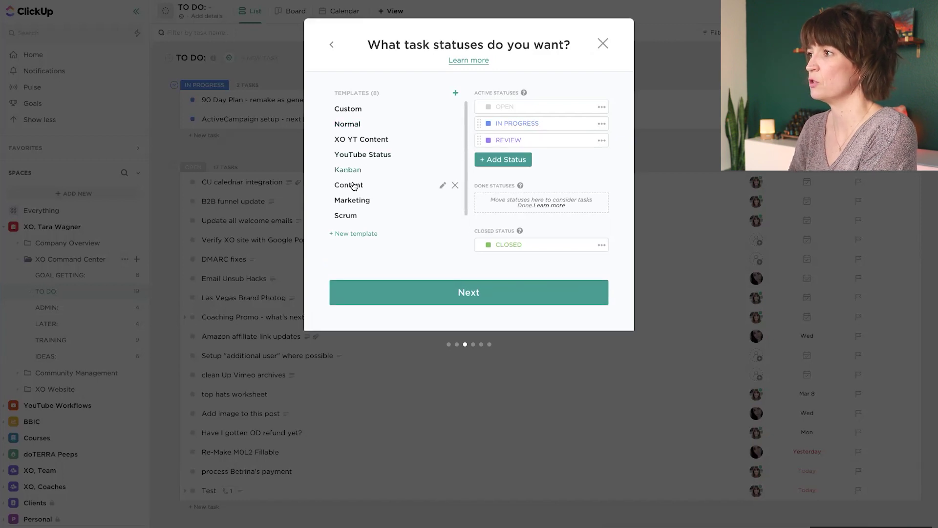
pyautogui.click(355, 185)
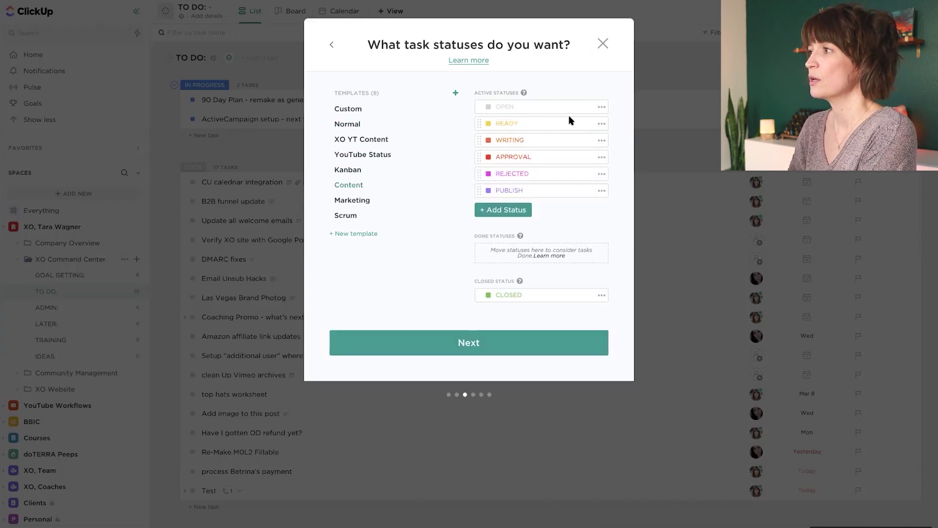
pyautogui.click(364, 201)
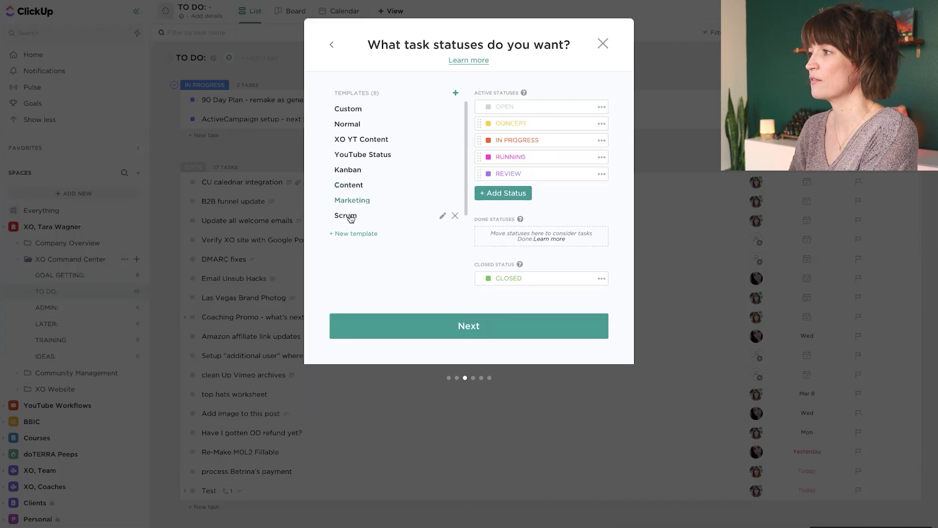
pyautogui.click(350, 216)
pyautogui.click(361, 141)
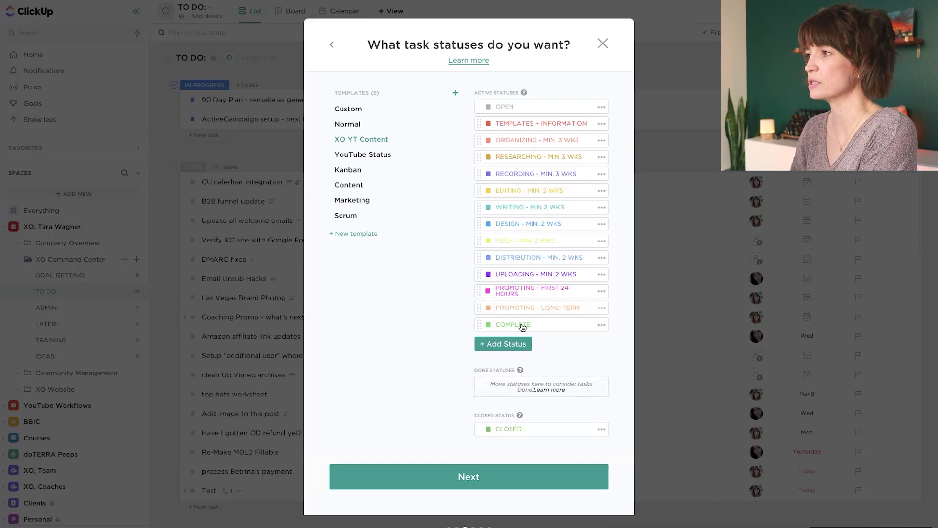
pyautogui.click(357, 110)
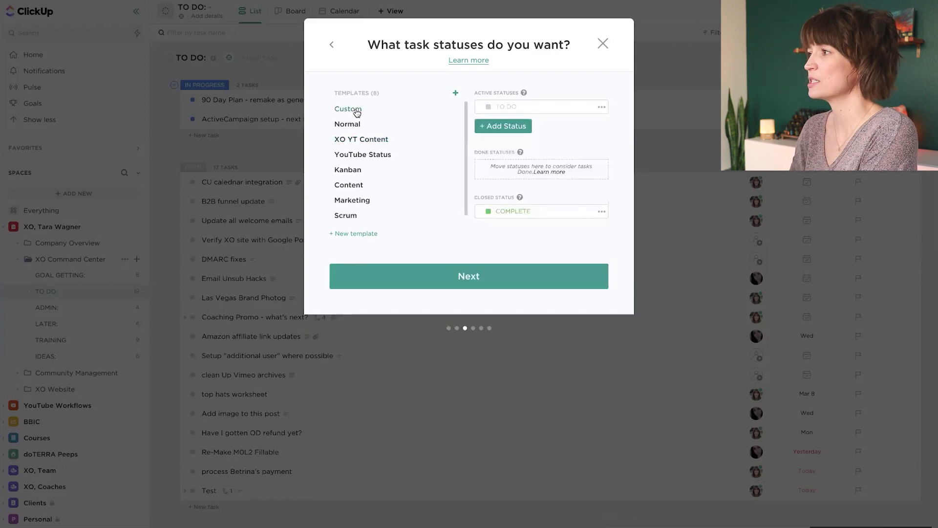
pyautogui.click(362, 123)
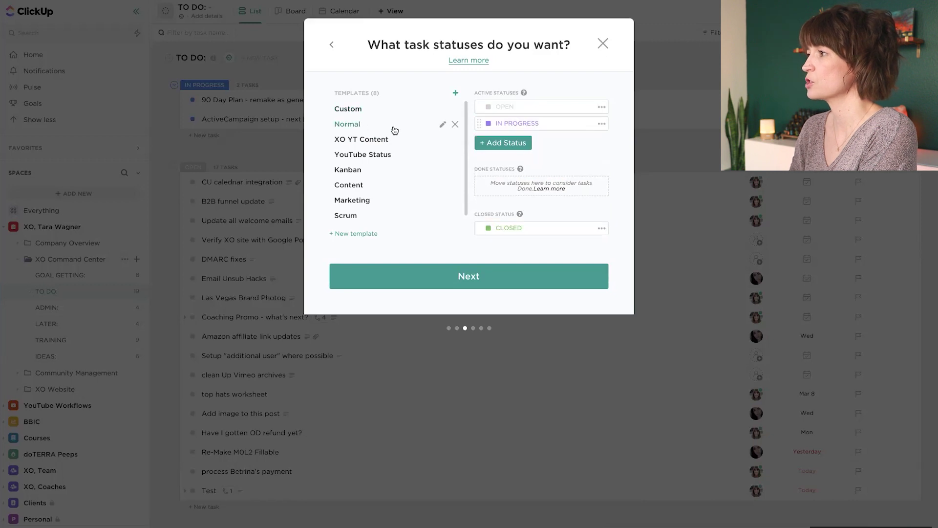
pyautogui.click(469, 277)
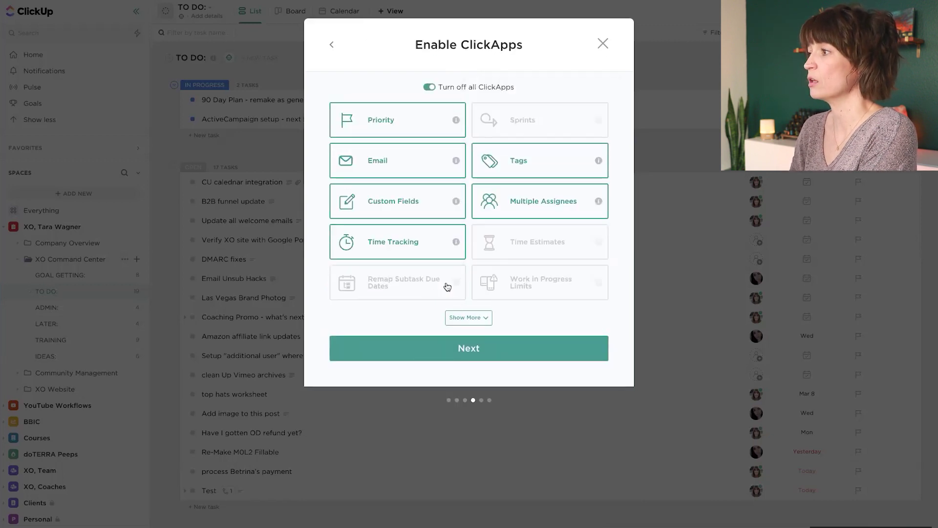
# Enable the Milestones, Reschedule Dependencies, Remap Subtask Due Dates, Sprint Points, Time Estimates and Sprints ClickApps for the Space.
pyautogui.click(457, 317)
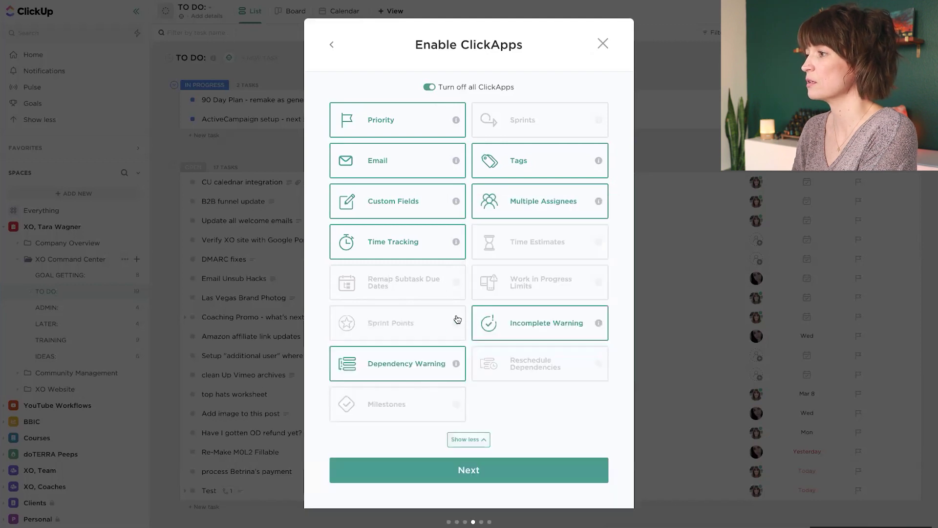
pyautogui.click(442, 389)
pyautogui.click(509, 373)
pyautogui.click(445, 286)
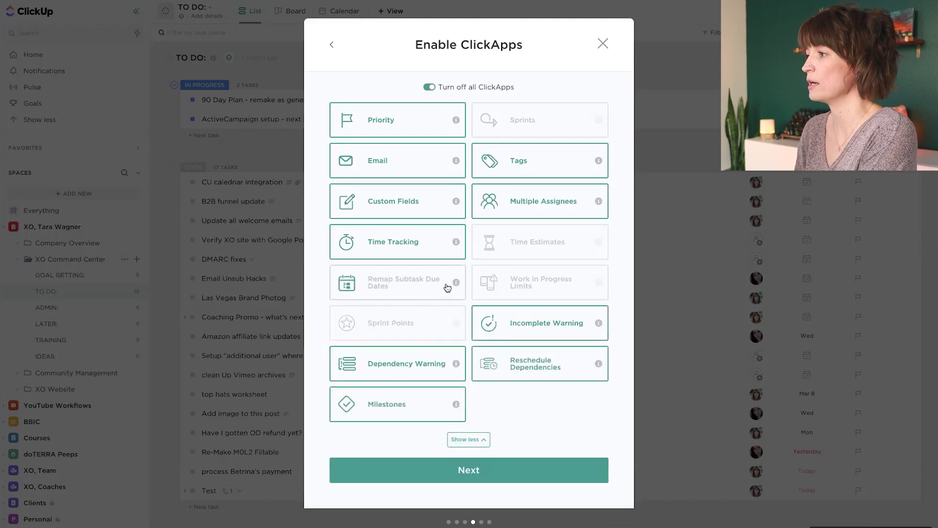
pyautogui.click(448, 318)
pyautogui.click(507, 226)
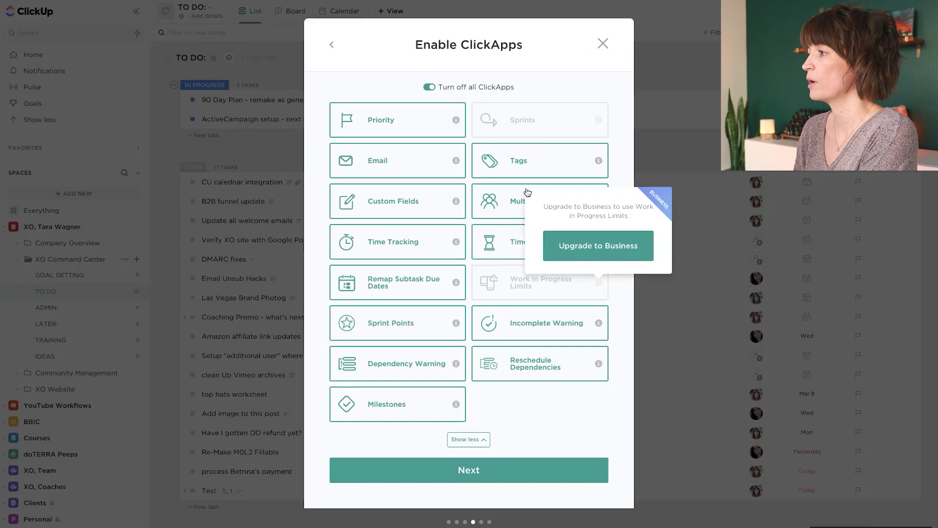
pyautogui.click(574, 119)
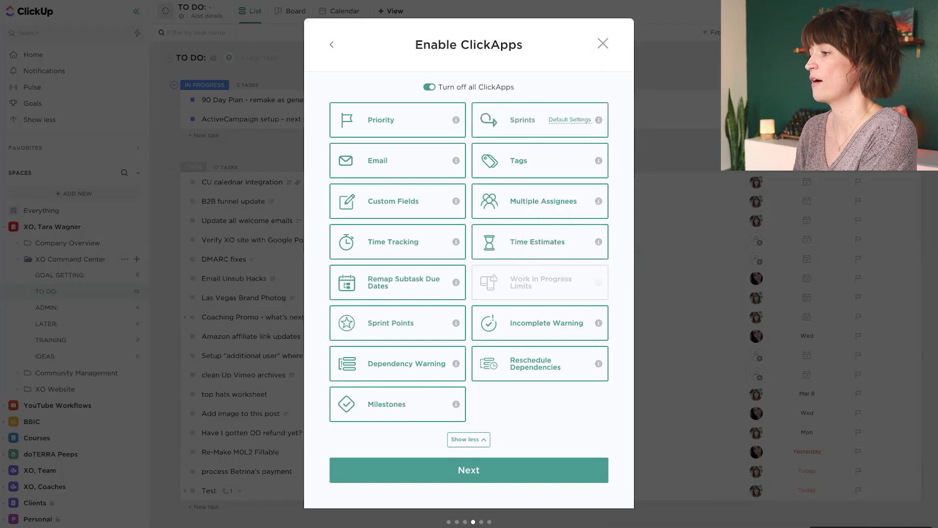
pyautogui.click(470, 474)
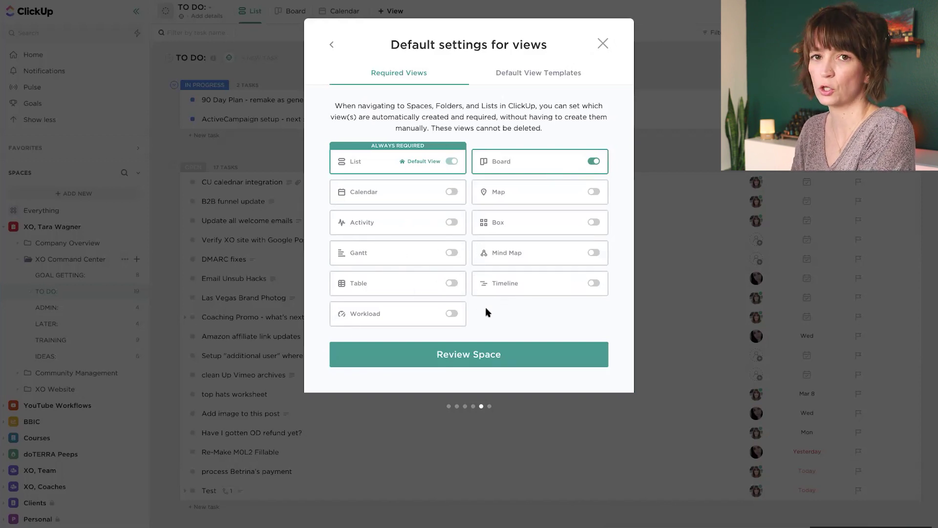
# Review the settings of the TEST Space and create it.
pyautogui.click(467, 355)
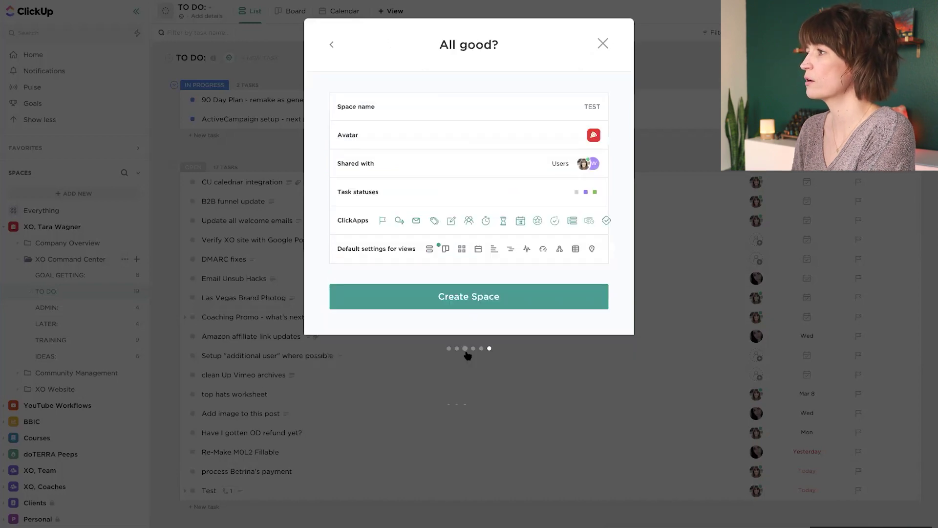
pyautogui.click(456, 297)
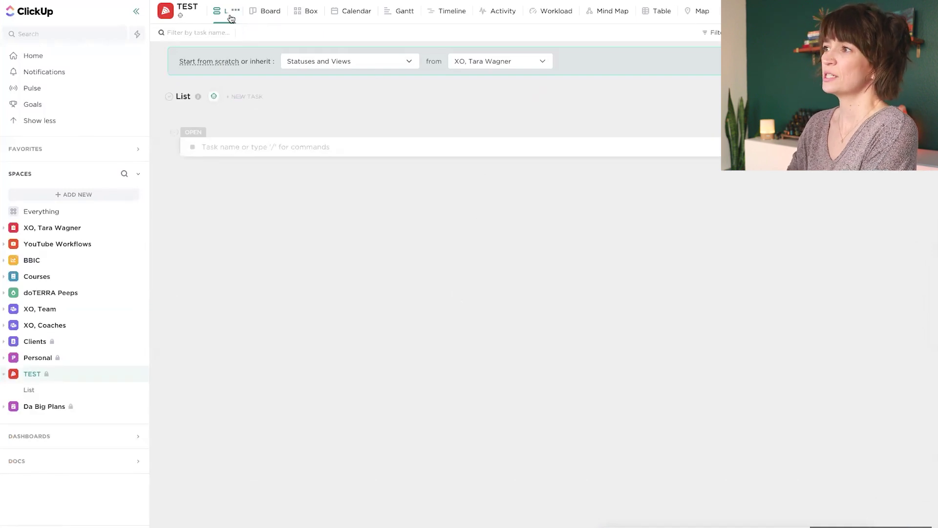
# Add a task named "test" to the list in the TEST Space.
pyautogui.click(277, 146)
pyautogui.write('test')
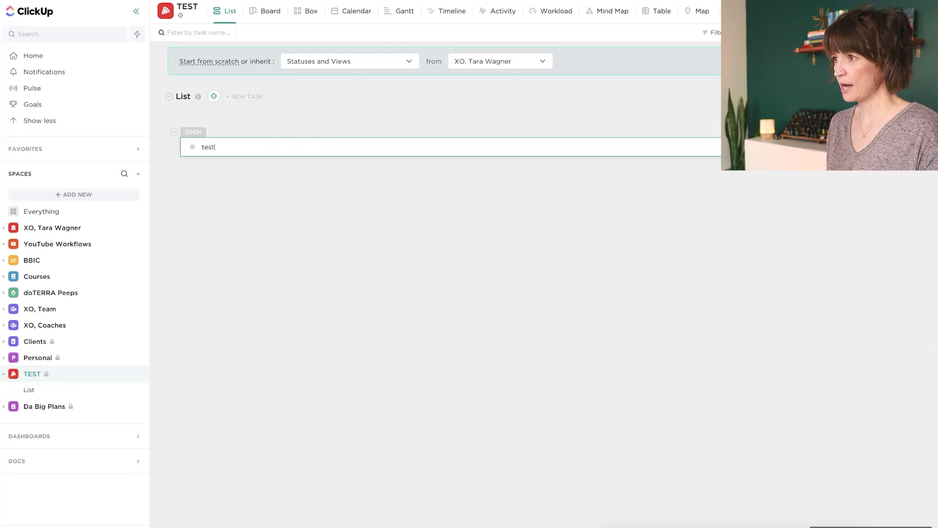
pyautogui.press('Return')
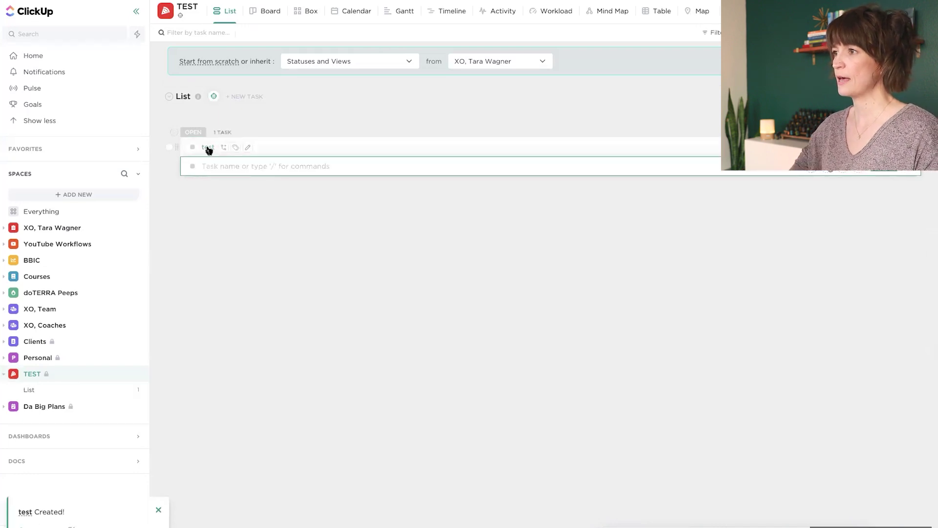
# Open the "test" task and add a subtask named "subtask".
pyautogui.click(207, 148)
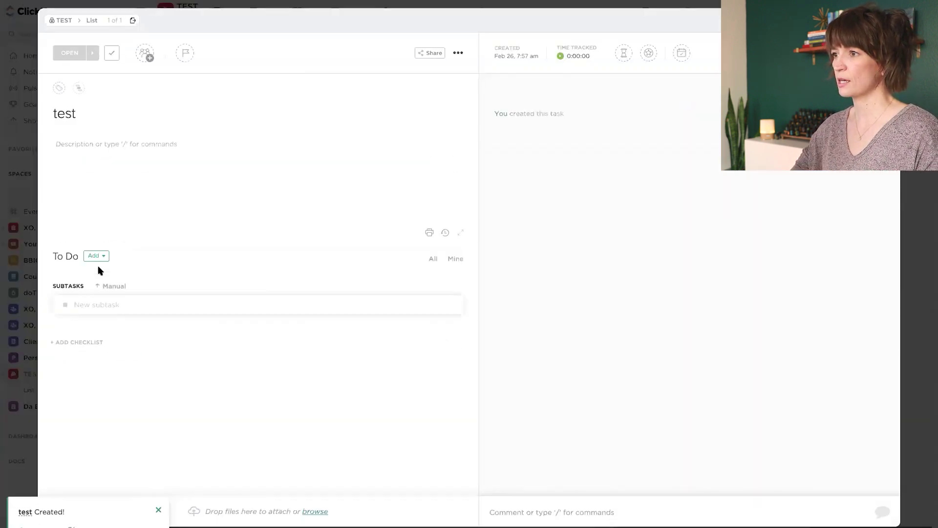
pyautogui.click(103, 328)
pyautogui.write('subtask')
pyautogui.press('Return')
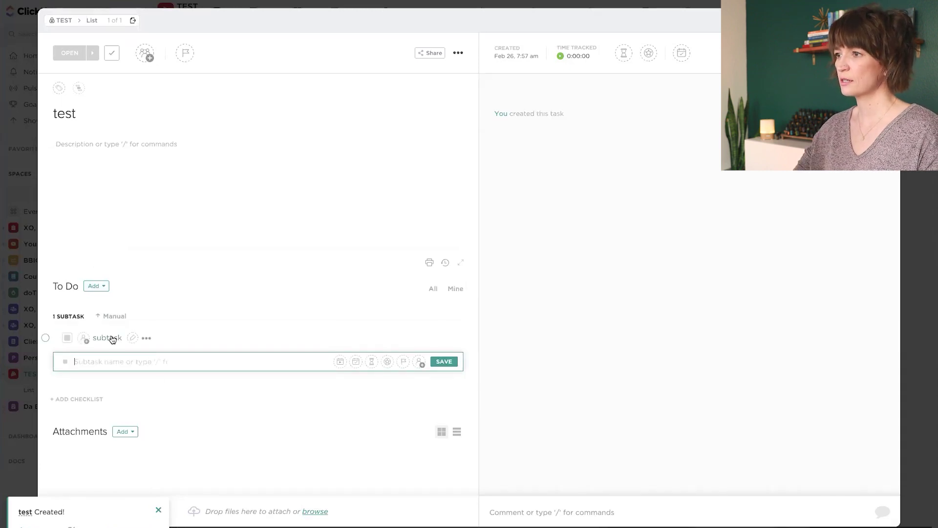
# Open the subtask and enter the description "info to the description", correcting the misspelled word.
pyautogui.click(112, 339)
pyautogui.click(119, 180)
pyautogui.write('info to the descrpti')
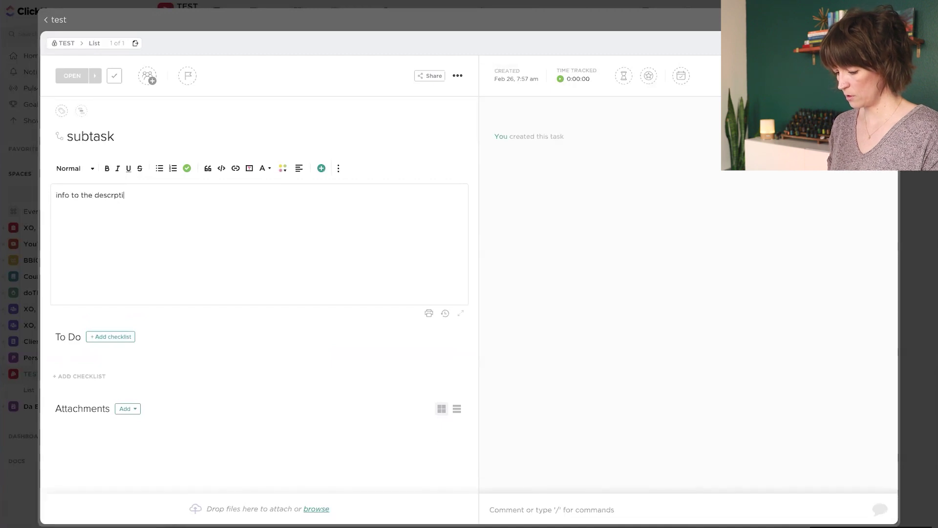
pyautogui.write('on')
pyautogui.rightClick(119, 196)
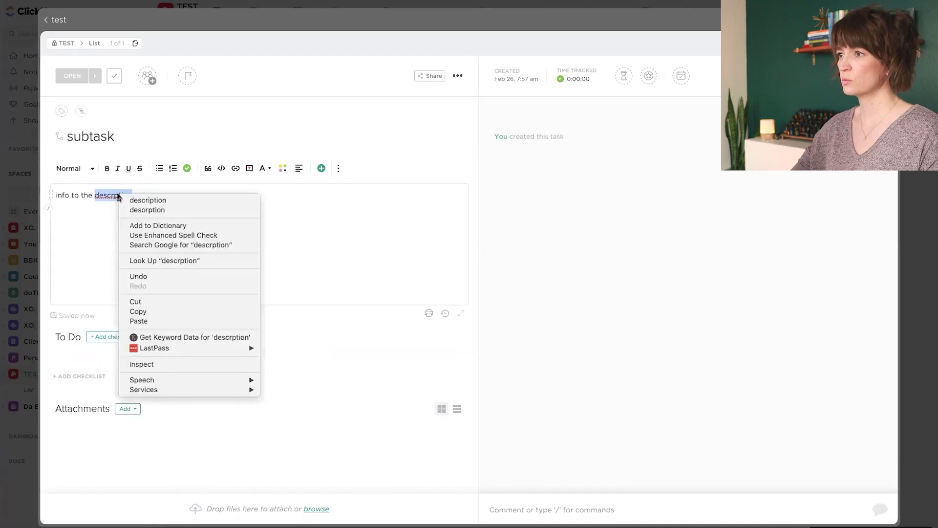
pyautogui.click(148, 200)
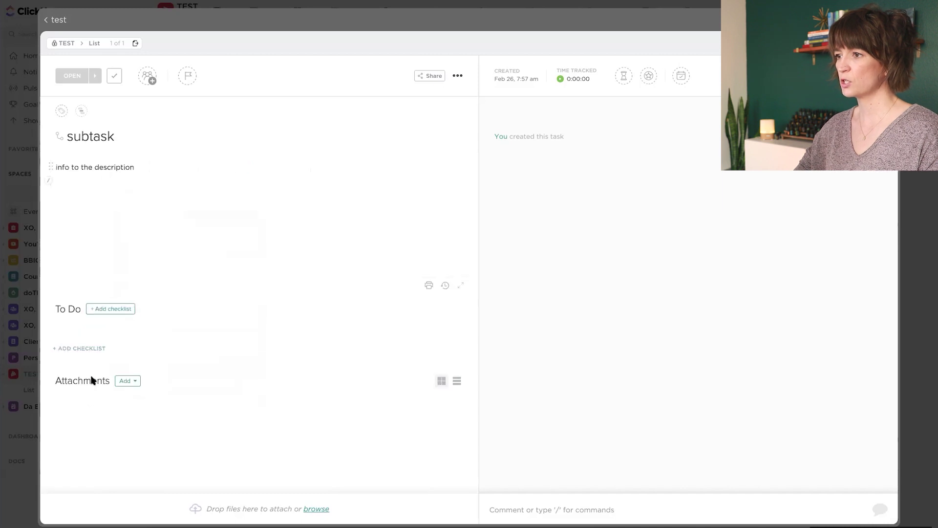
# Add a checklist to the subtask with the items "one", "two" and "three".
pyautogui.click(82, 348)
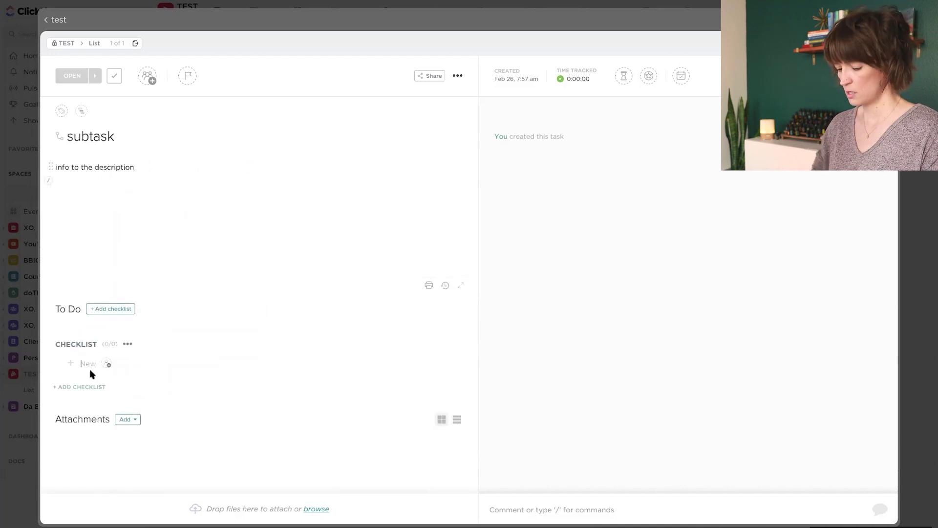
pyautogui.write('one')
pyautogui.press('Return')
pyautogui.press('BackSpace')
pyautogui.write('two')
pyautogui.press('Return')
pyautogui.write('th')
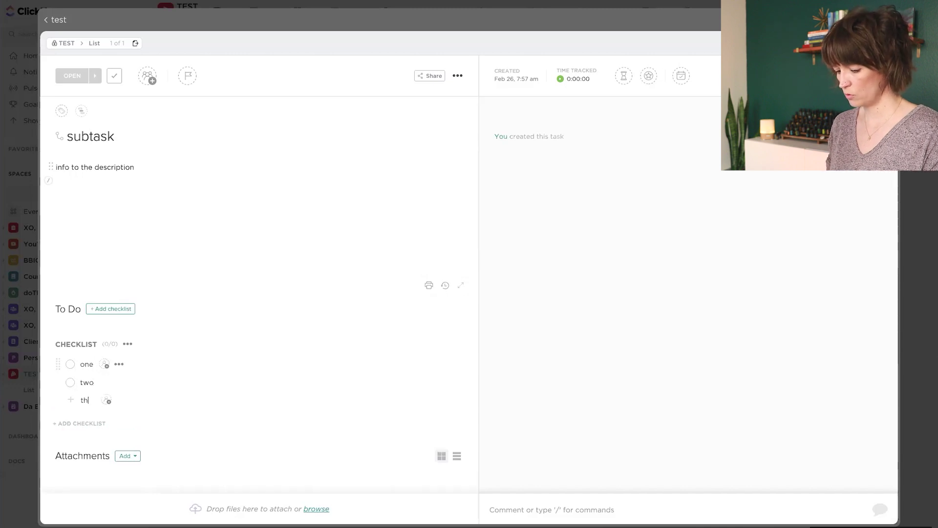
pyautogui.write('ree')
pyautogui.press('Return')
# Insert a checklist with "one", "two" and "three" below the text in the subtask's description.
pyautogui.click(148, 174)
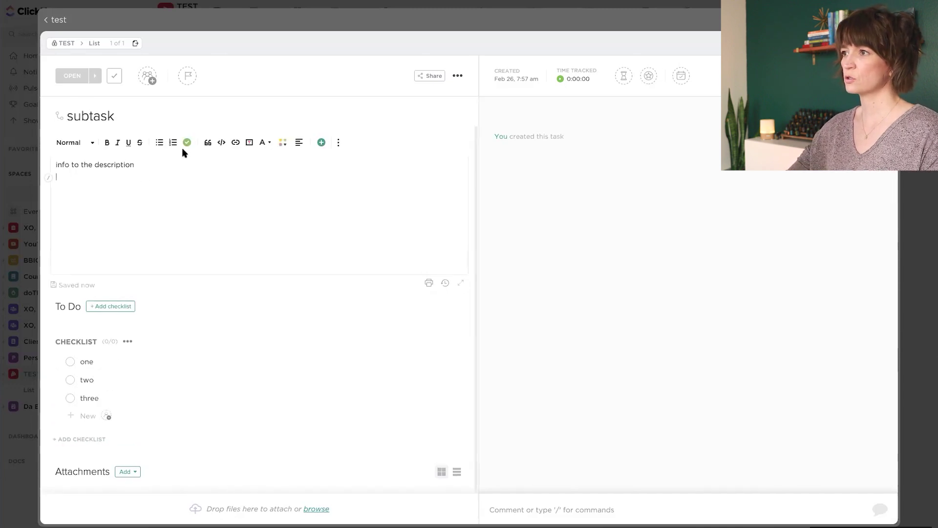
pyautogui.click(187, 143)
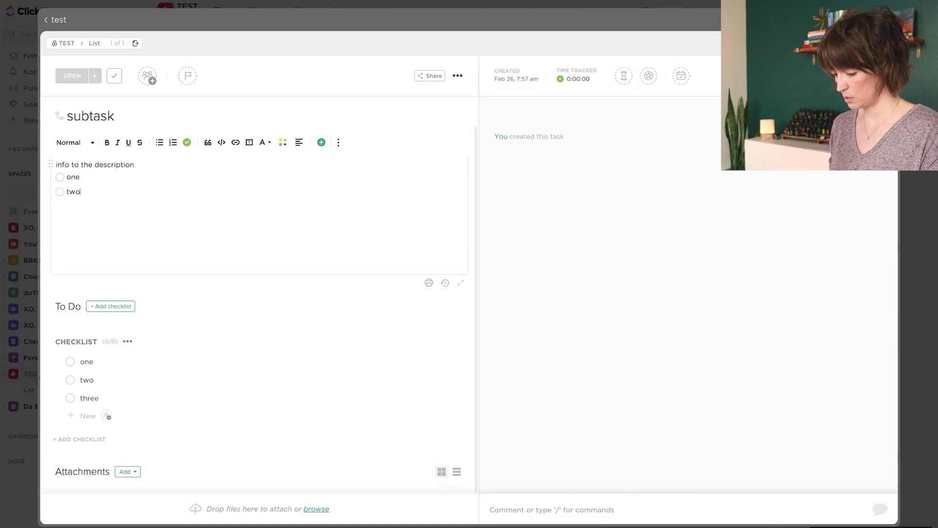
pyautogui.press('Return')
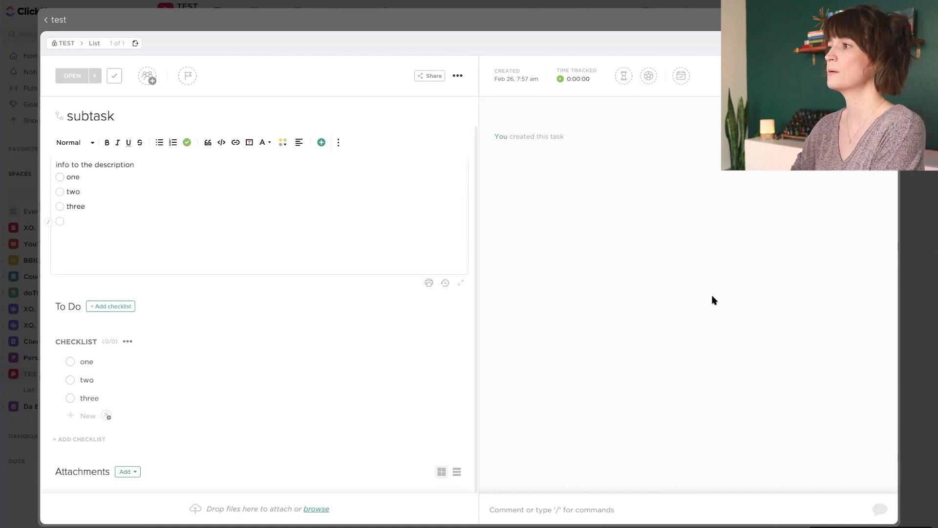
# Return to the parent task "test", set its due date to today and review the recurrence schedule and trigger options.
pyautogui.click(58, 20)
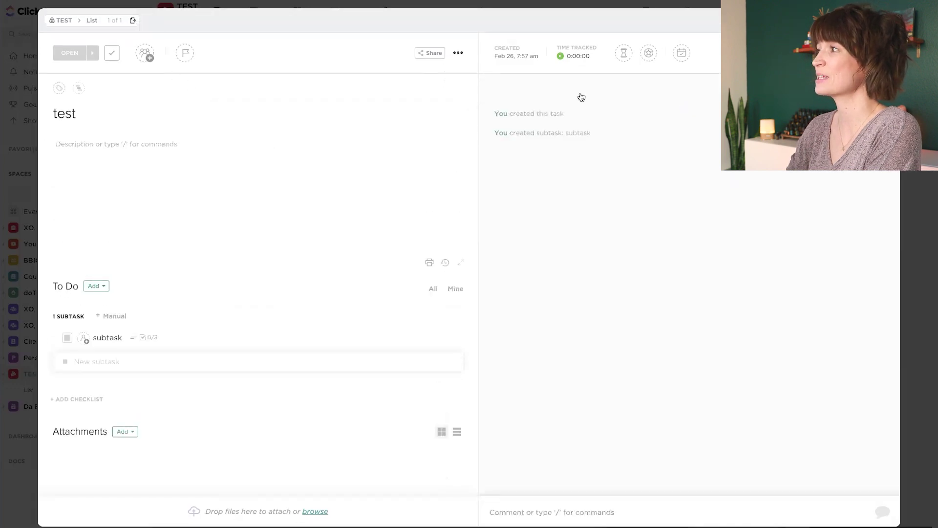
pyautogui.click(681, 54)
pyautogui.click(707, 214)
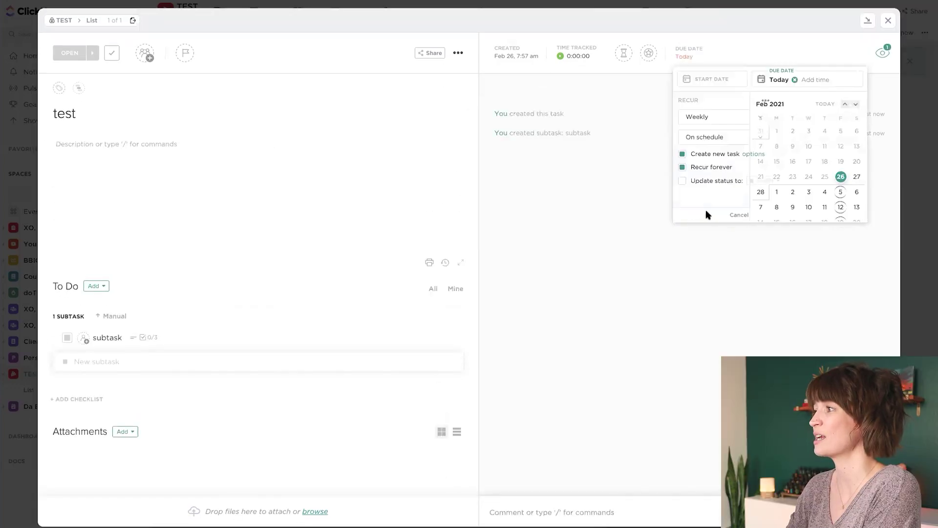
pyautogui.click(698, 135)
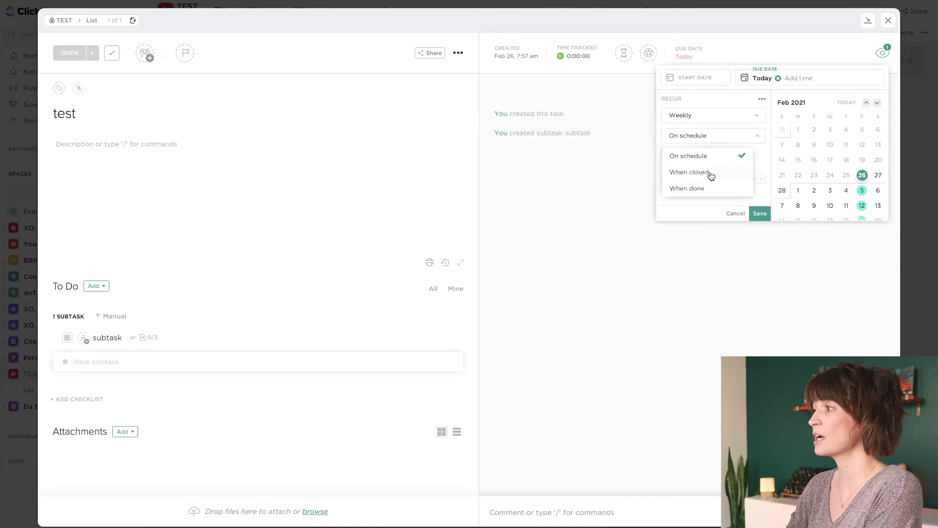
pyautogui.click(695, 200)
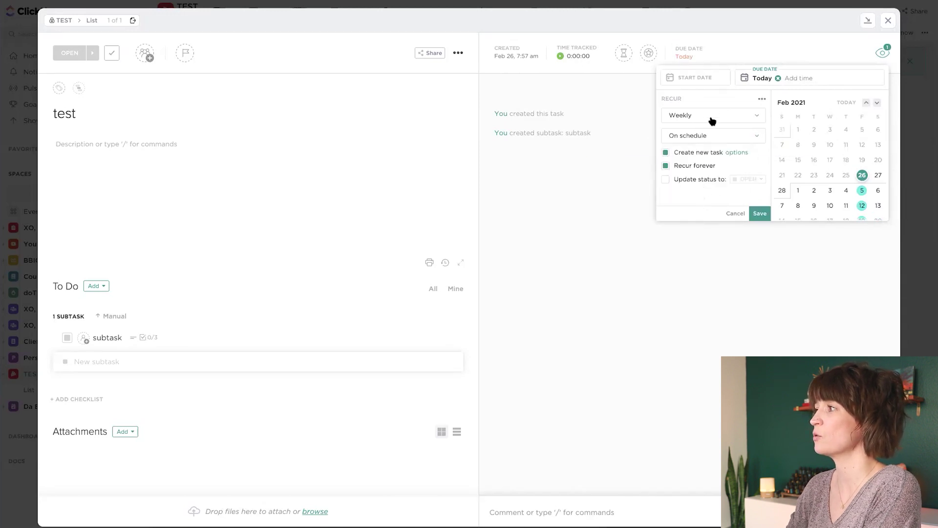
pyautogui.click(712, 117)
pyautogui.click(765, 189)
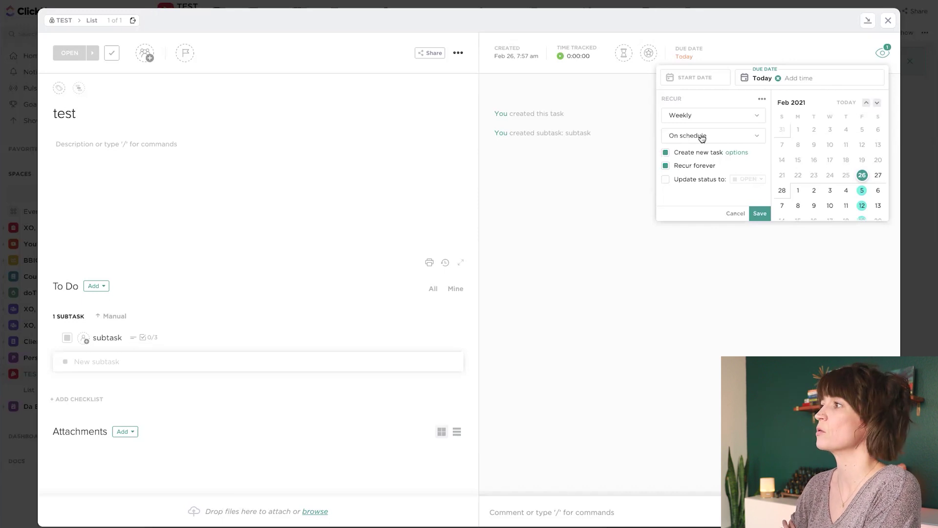
pyautogui.click(627, 73)
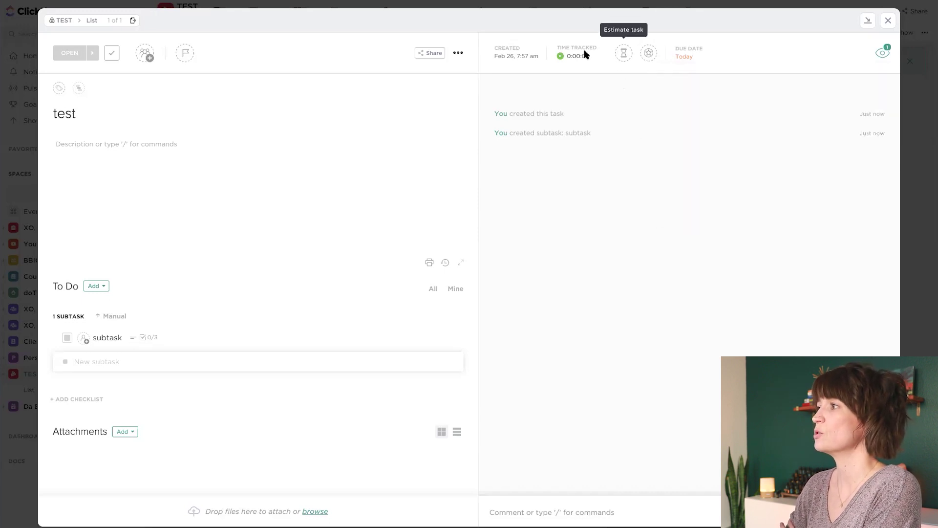
# Look at the task's time estimate field and its further options, and return to the TEST Space's list.
pyautogui.click(627, 51)
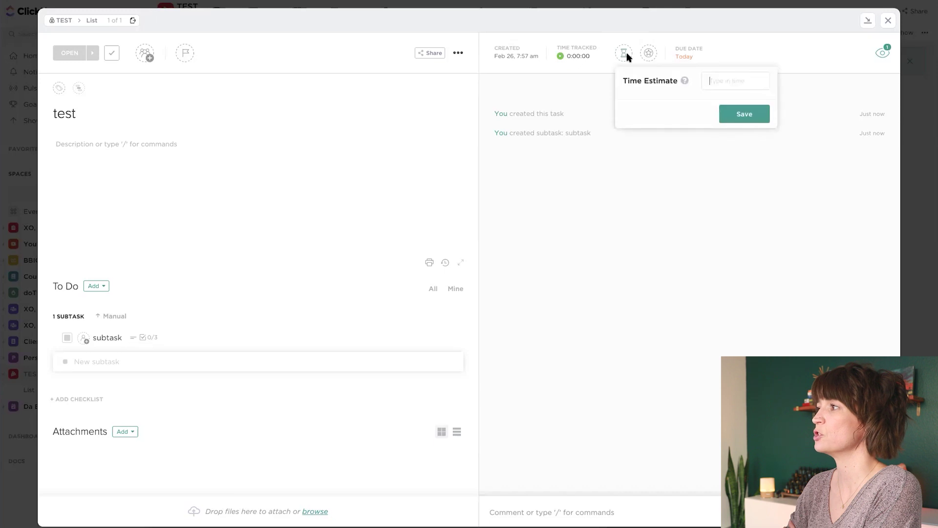
pyautogui.click(598, 73)
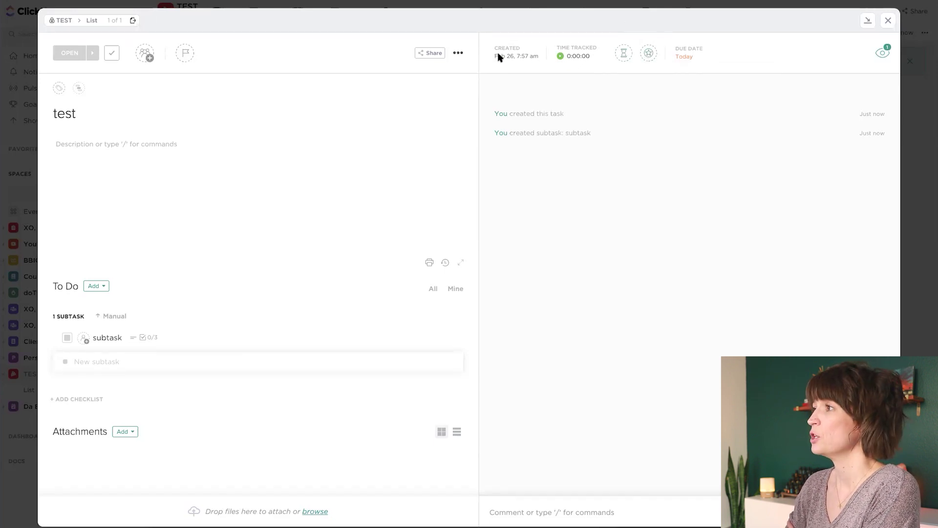
pyautogui.click(460, 55)
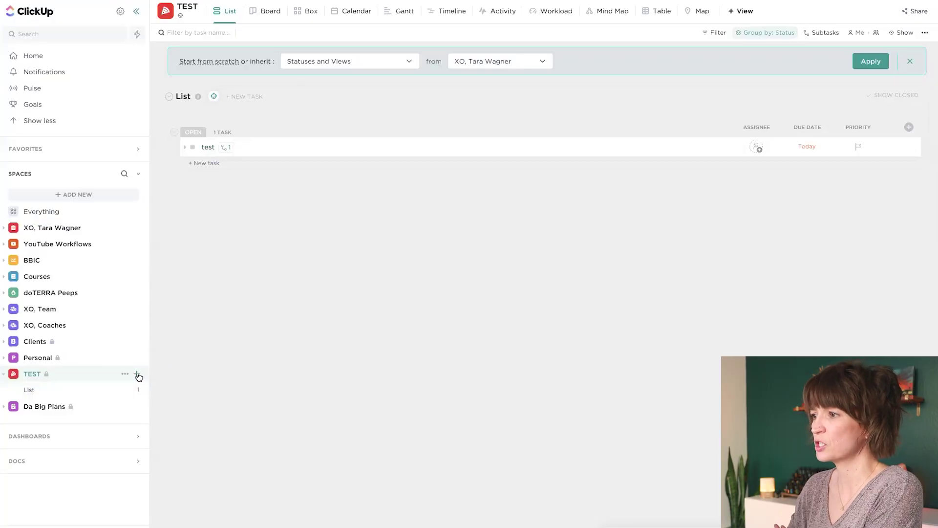
# Create a folder named "Folder 1" in the TEST Space, keeping the default list, sharing and Space statuses.
pyautogui.click(136, 375)
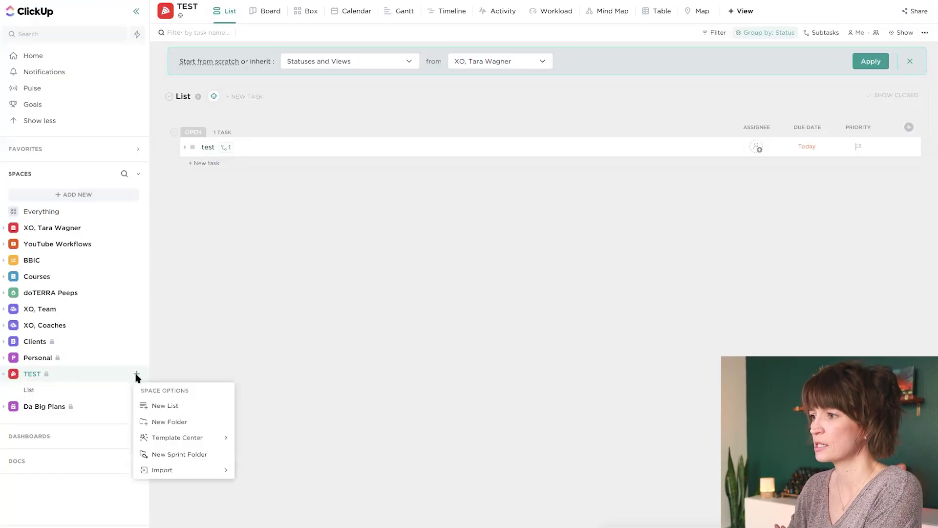
pyautogui.click(165, 421)
pyautogui.write('Folder 1')
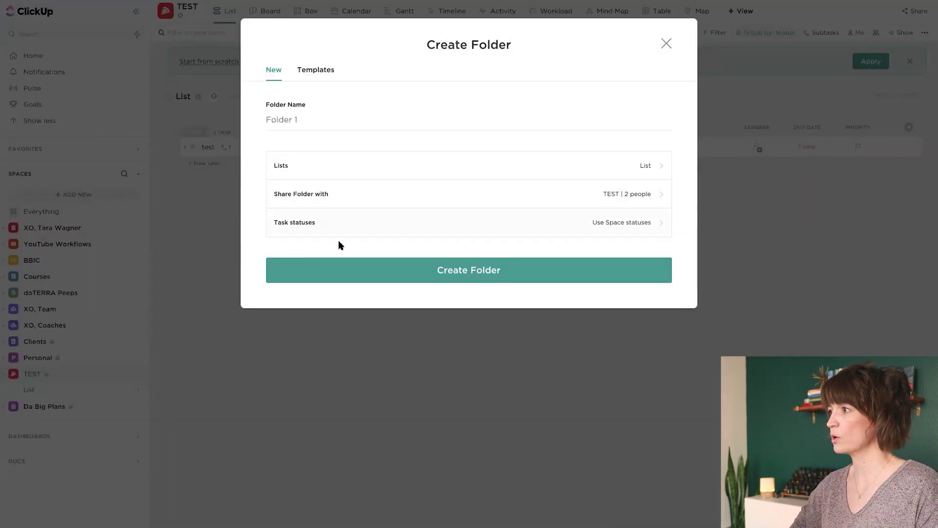
pyautogui.click(494, 274)
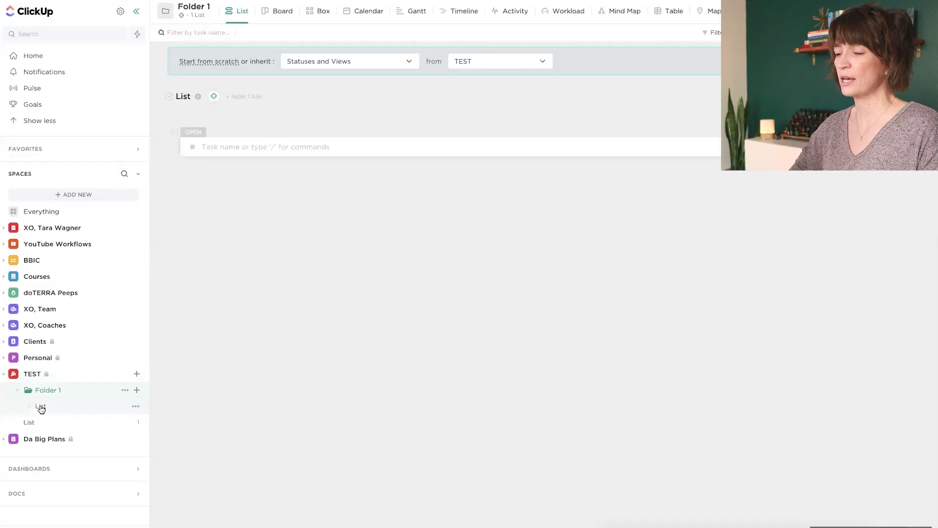
# Add two tasks named "task" to the default list inside Folder 1.
pyautogui.click(39, 408)
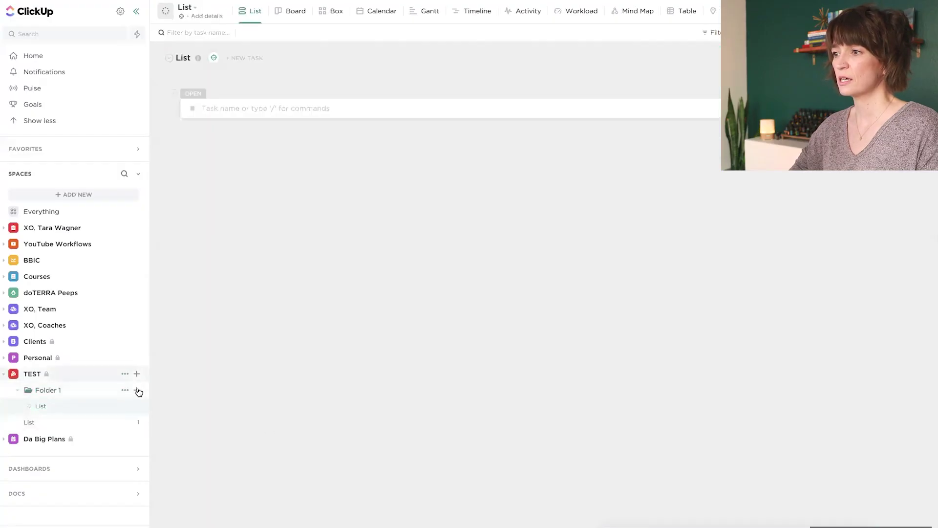
pyautogui.click(275, 107)
pyautogui.write('task')
pyautogui.press('Return')
pyautogui.write('task')
pyautogui.press('Return')
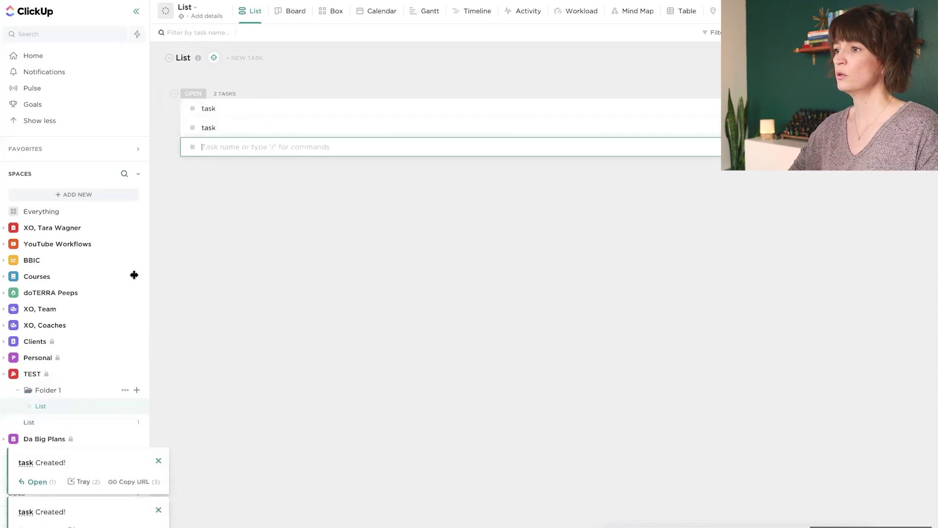
# Create a list named "List1" in Folder 1 and add the tasks "list 2" and "list2" to it.
pyautogui.click(137, 390)
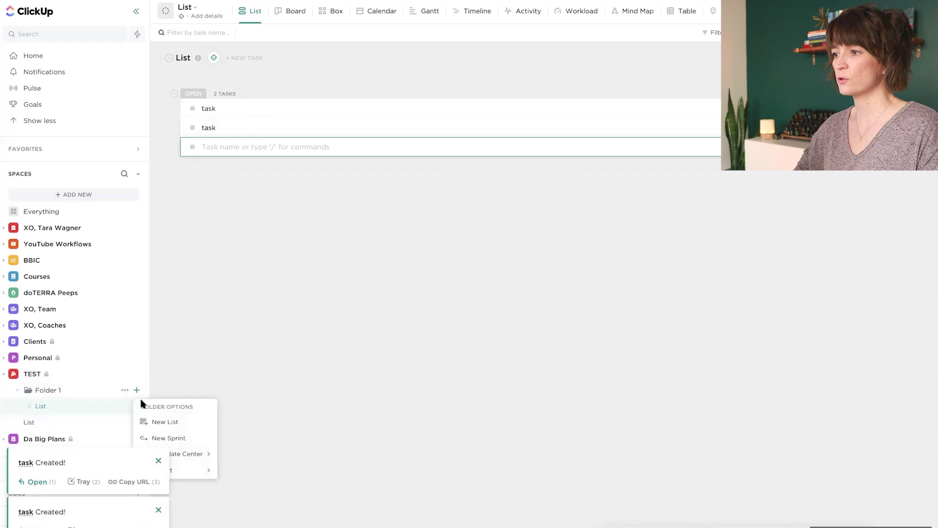
pyautogui.click(166, 423)
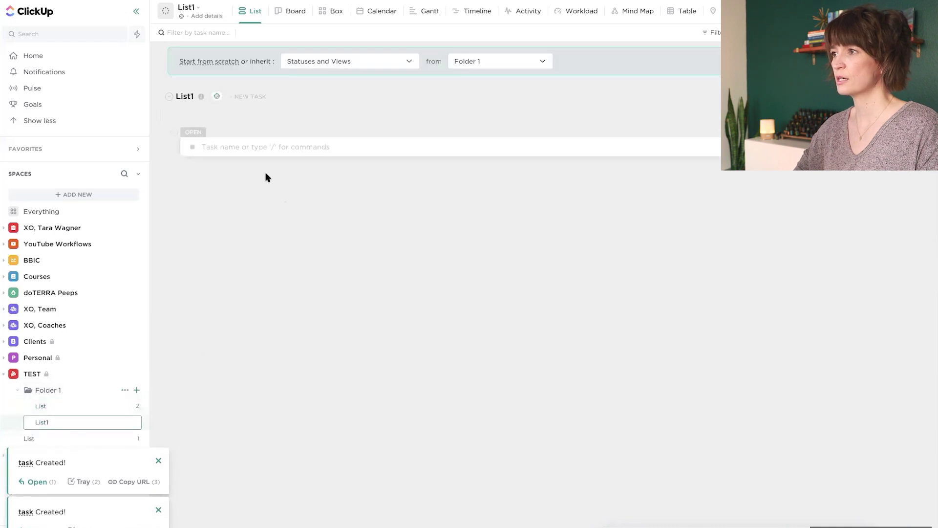
pyautogui.click(249, 154)
pyautogui.write('list 2')
pyautogui.press('Return')
pyautogui.write('list2')
pyautogui.press('Return')
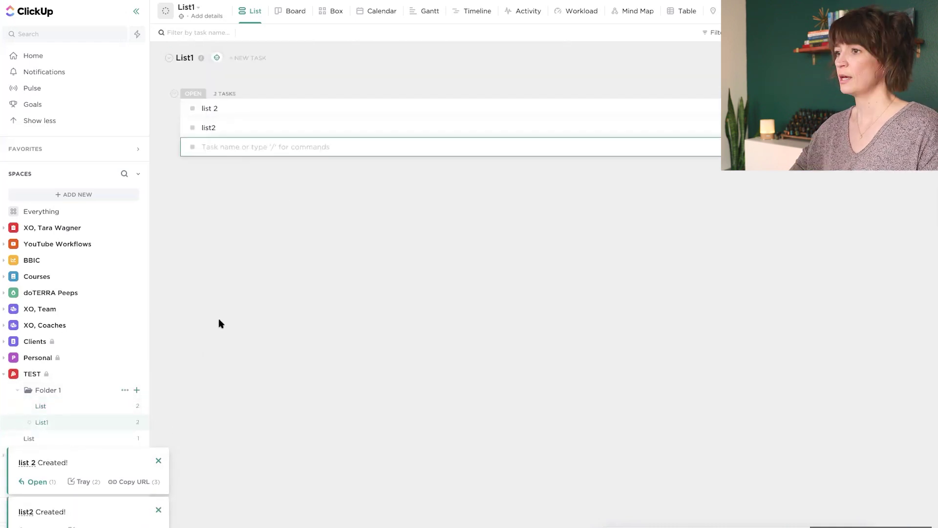
# Look at Folder 1's tasks in the List, Board, Box and Calendar views.
pyautogui.click(48, 390)
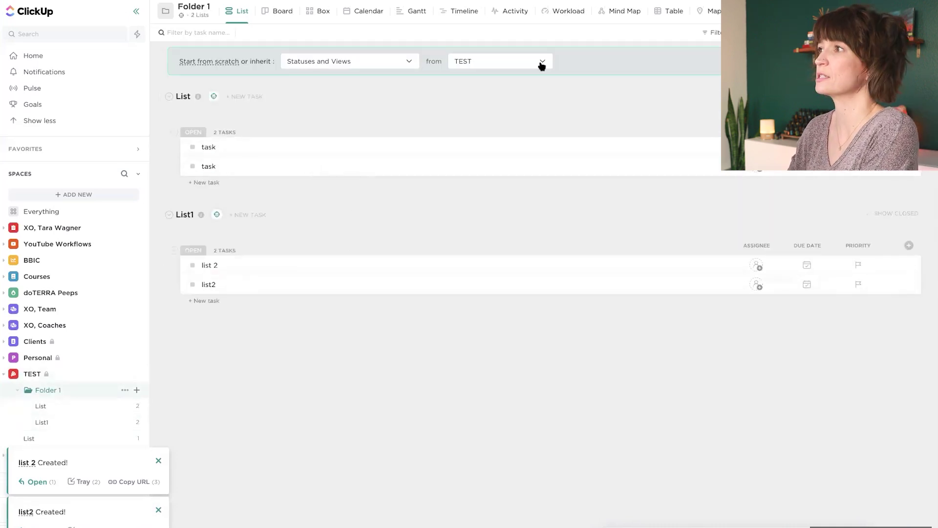
pyautogui.click(282, 12)
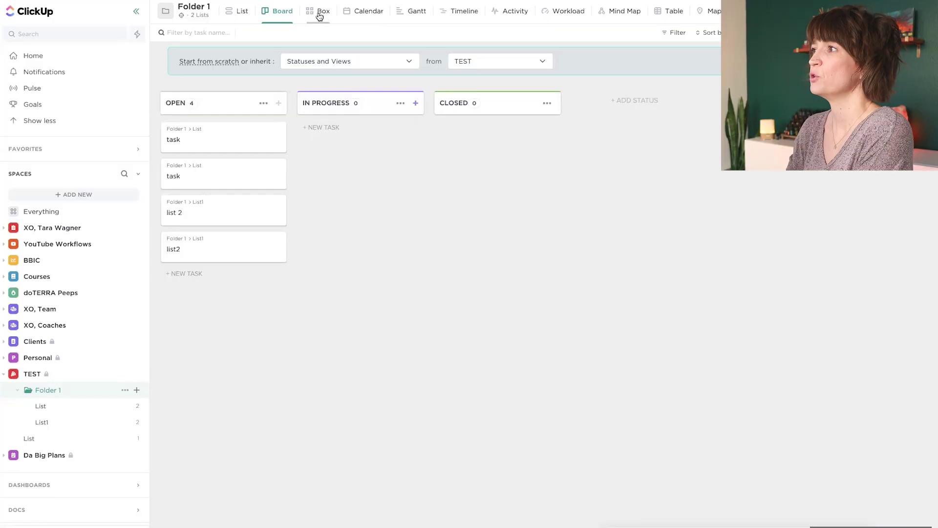
pyautogui.click(320, 14)
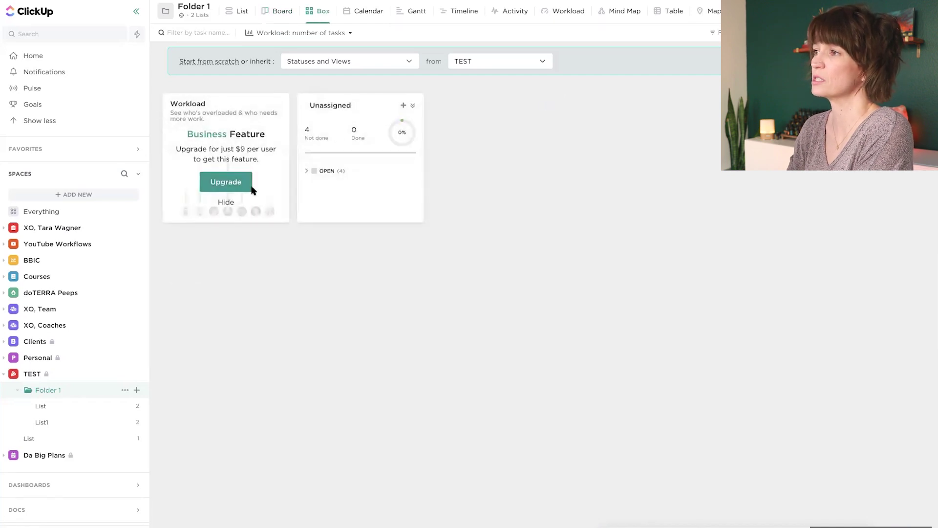
pyautogui.click(365, 13)
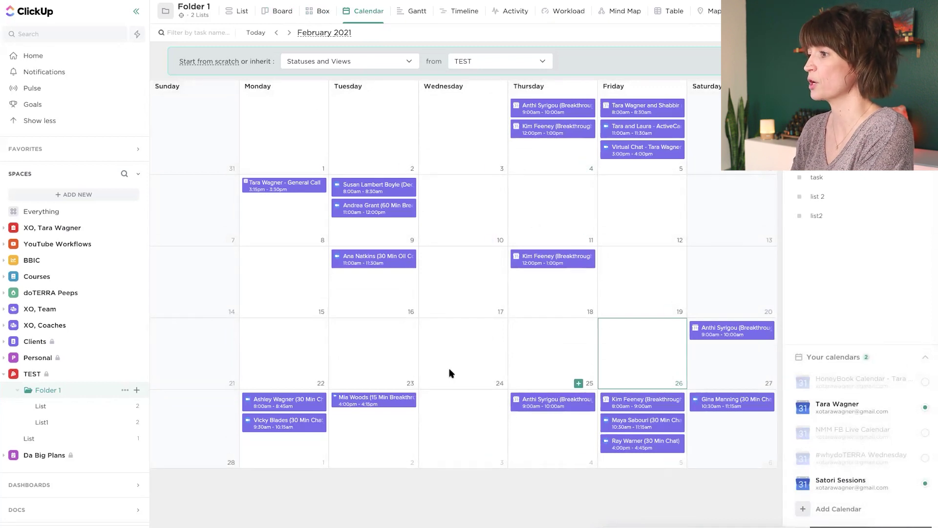
# Add a Calendar view to the YouTube Workflows Space.
pyautogui.click(52, 245)
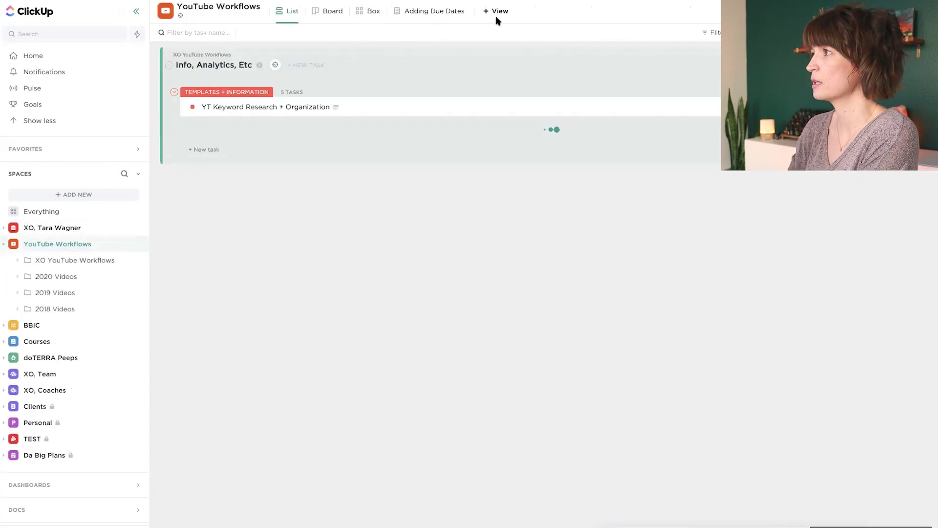
pyautogui.click(496, 14)
pyautogui.click(516, 97)
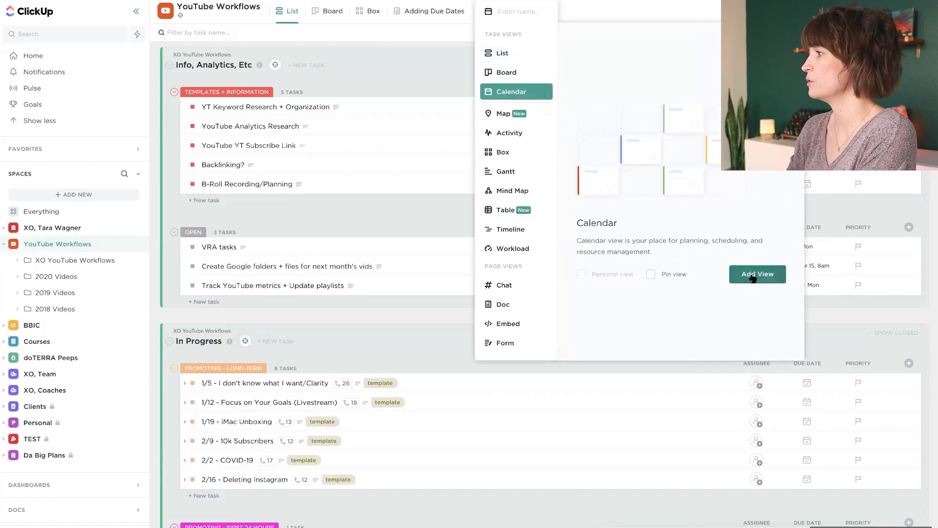
pyautogui.click(734, 280)
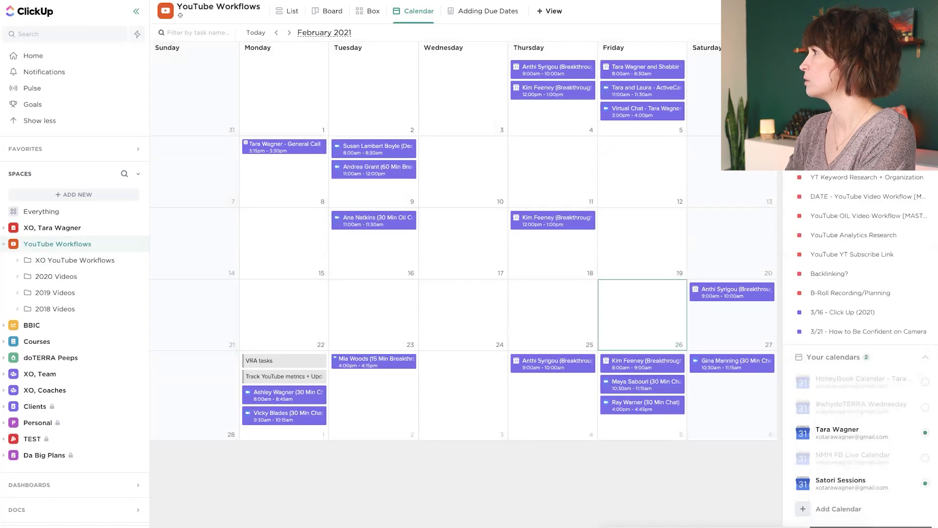
# Show subtasks in the YouTube Workflows calendar, examine March 2021 and return to the TEST Space.
pyautogui.click(864, 33)
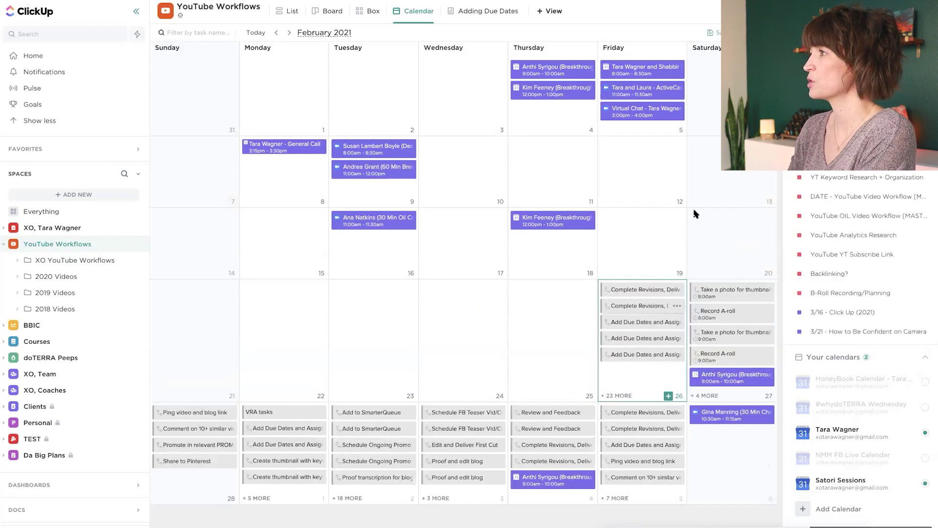
pyautogui.click(289, 33)
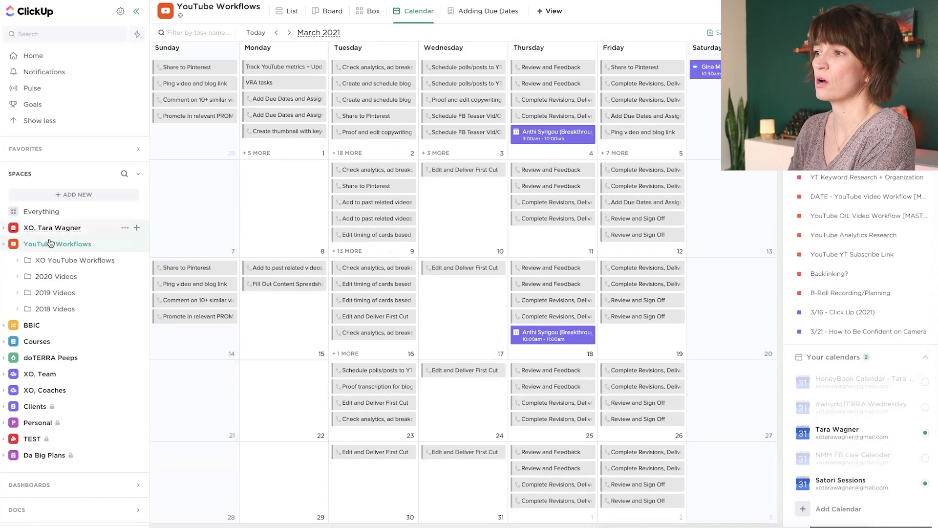
pyautogui.click(32, 439)
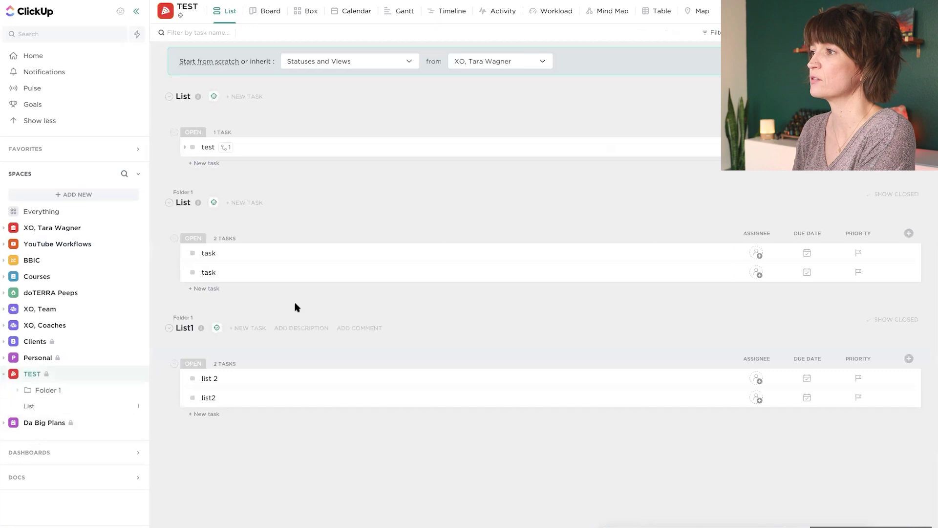
# Look through the TEST Space's tasks in the Gantt, Timeline, Activity, Workload, Mind Map and Table views.
pyautogui.click(399, 12)
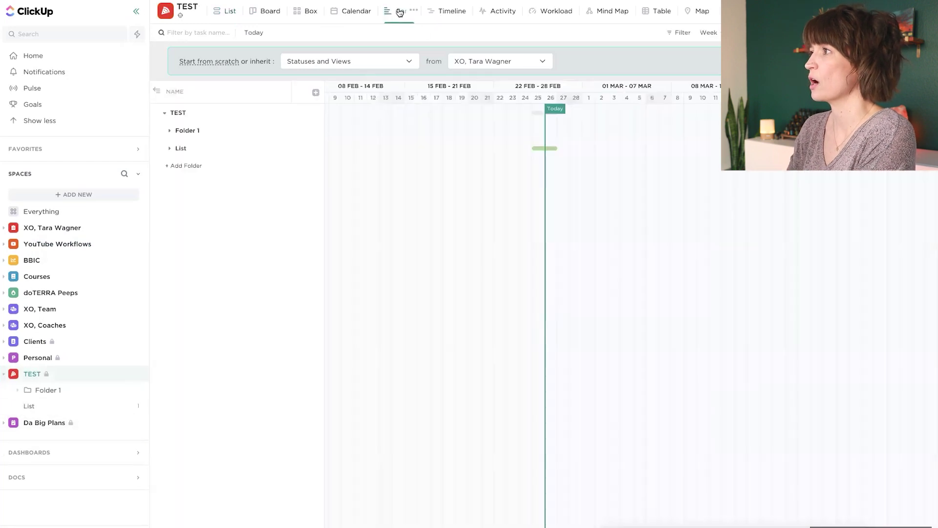
pyautogui.click(448, 11)
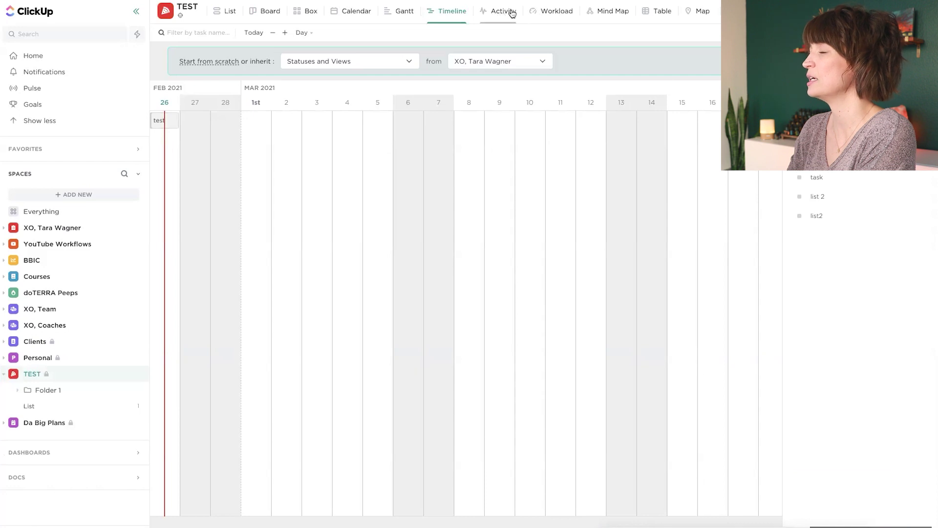
pyautogui.click(492, 13)
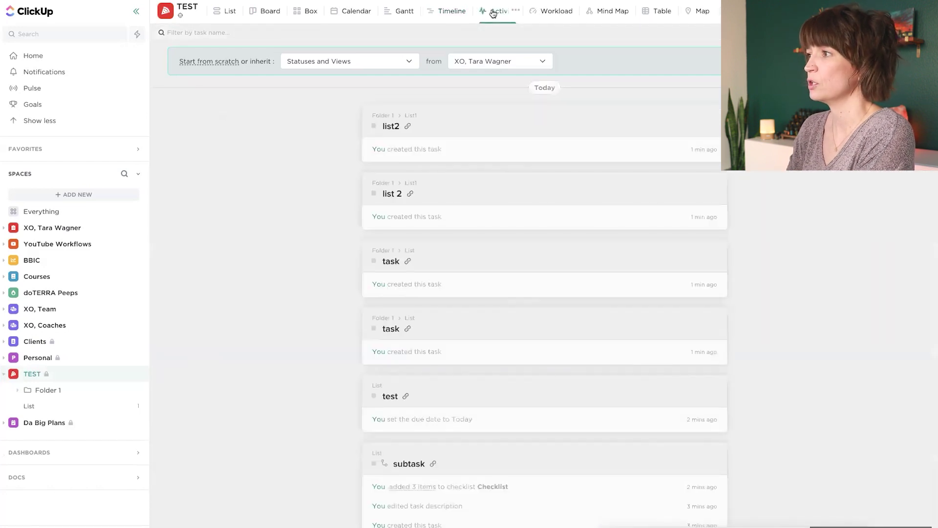
pyautogui.click(559, 12)
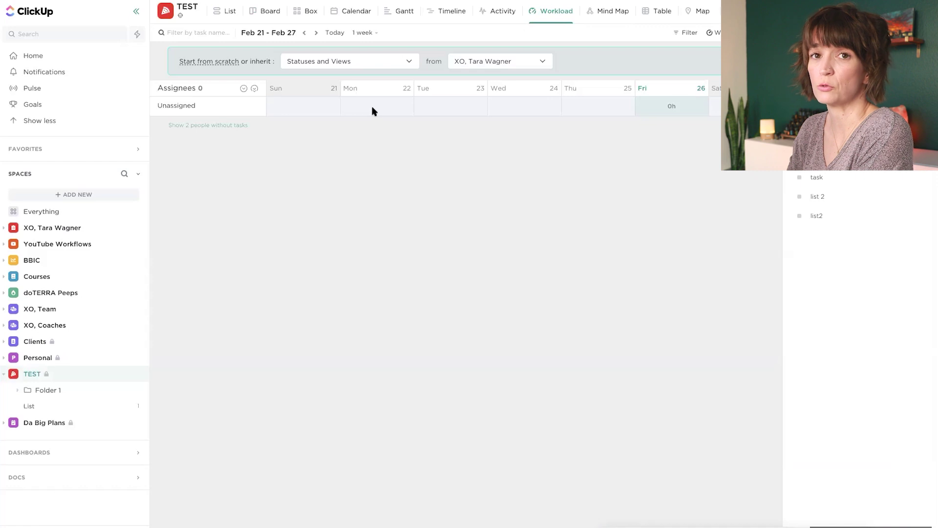
pyautogui.click(608, 11)
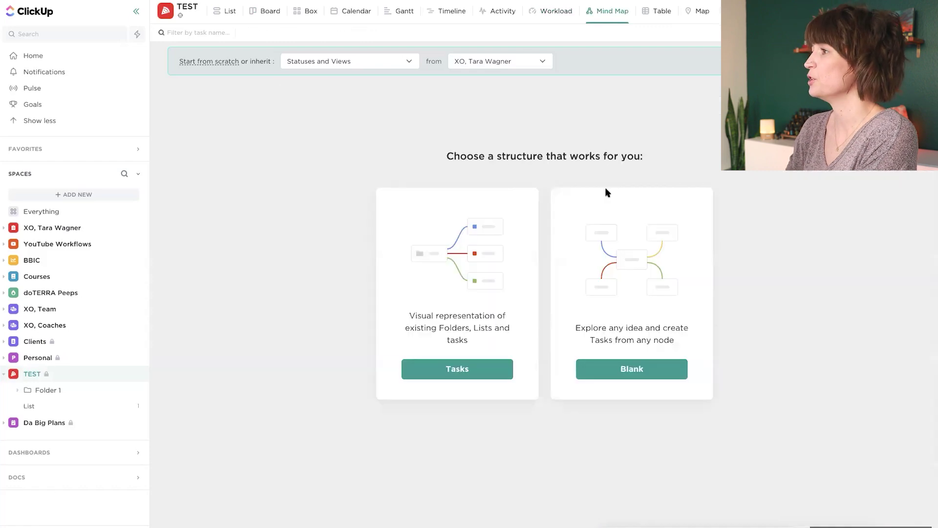
pyautogui.click(657, 11)
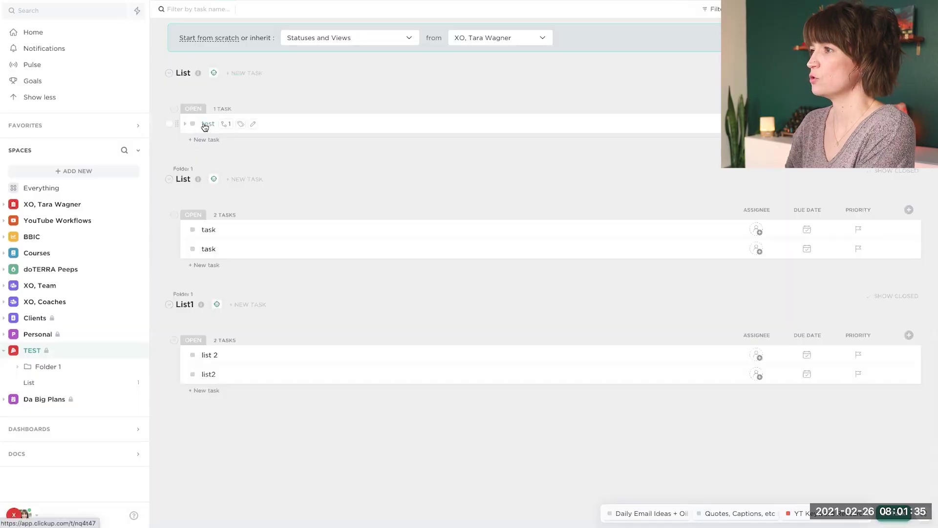
# Examine the details of the "test" task, close it and go to the Home page.
pyautogui.click(204, 124)
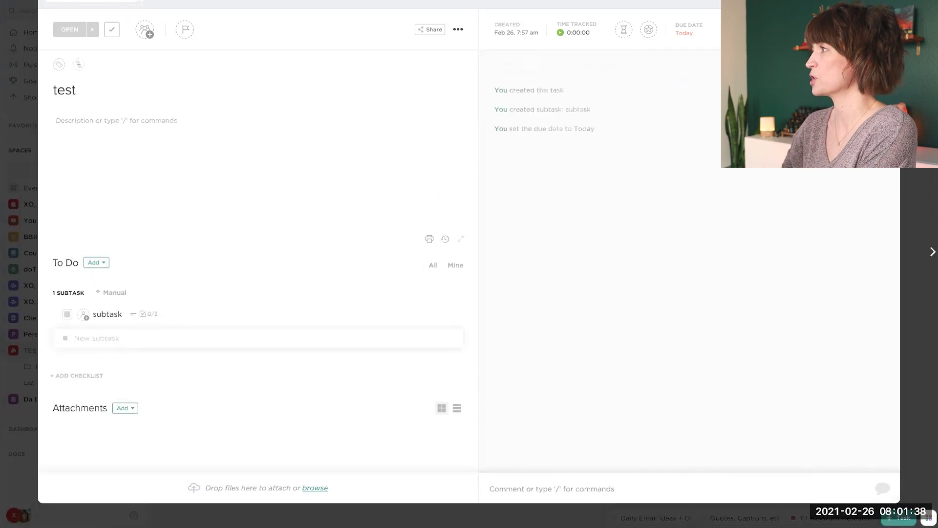
pyautogui.press('Escape')
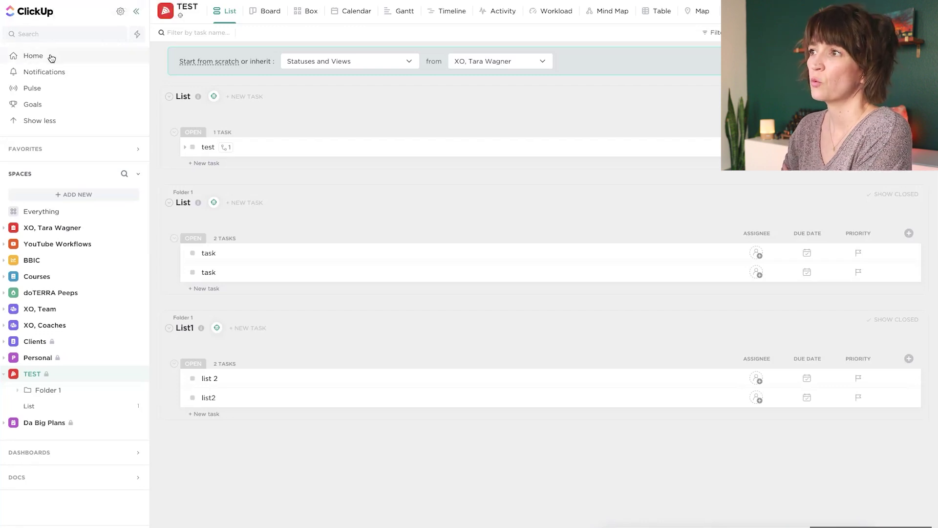
pyautogui.click(33, 57)
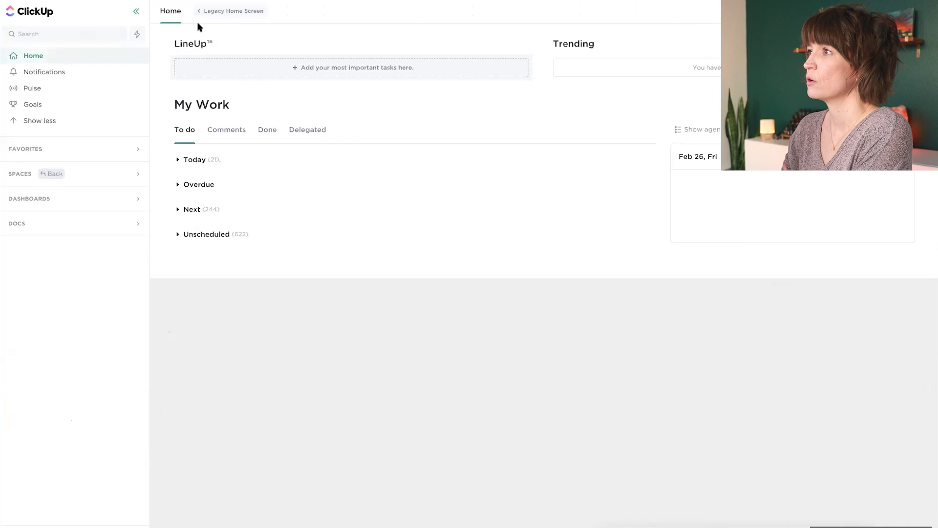